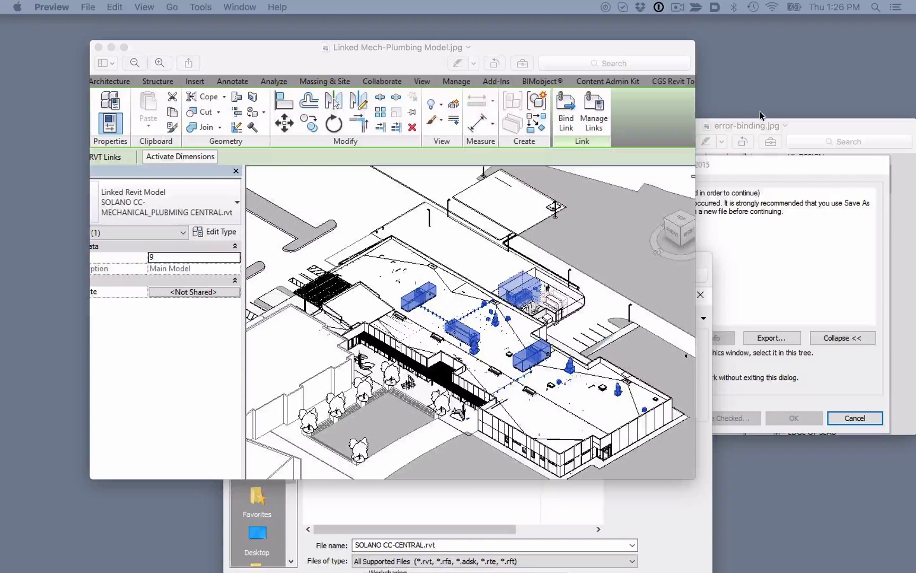
Step: Look through the open screenshots of the binding error, the mechanical and plumbing model, and the ONUMA export
click(769, 126)
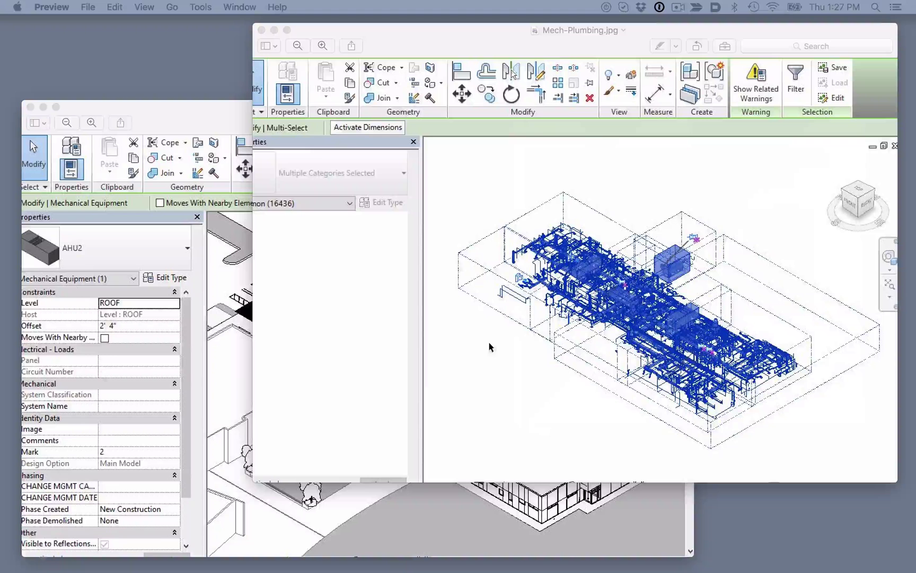
click(172, 123)
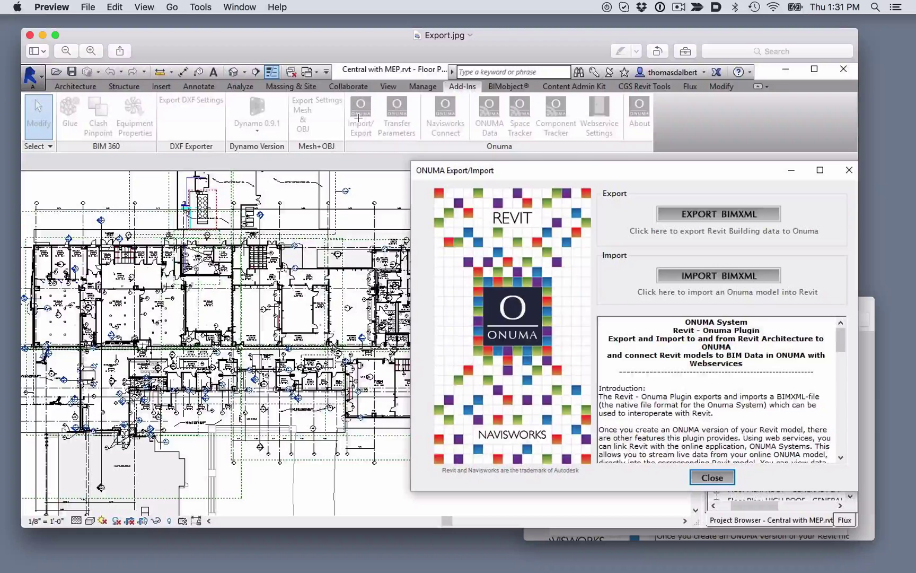
click(864, 307)
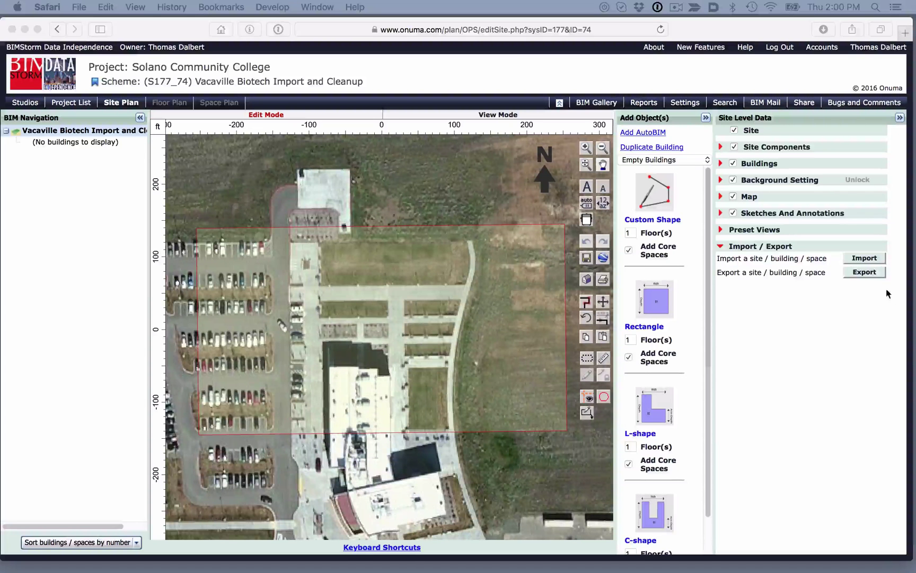
Step: Open the importer for the Vacaville Biotech Import and Cleanup site and choose BIMXML from Revit as the source
click(869, 259)
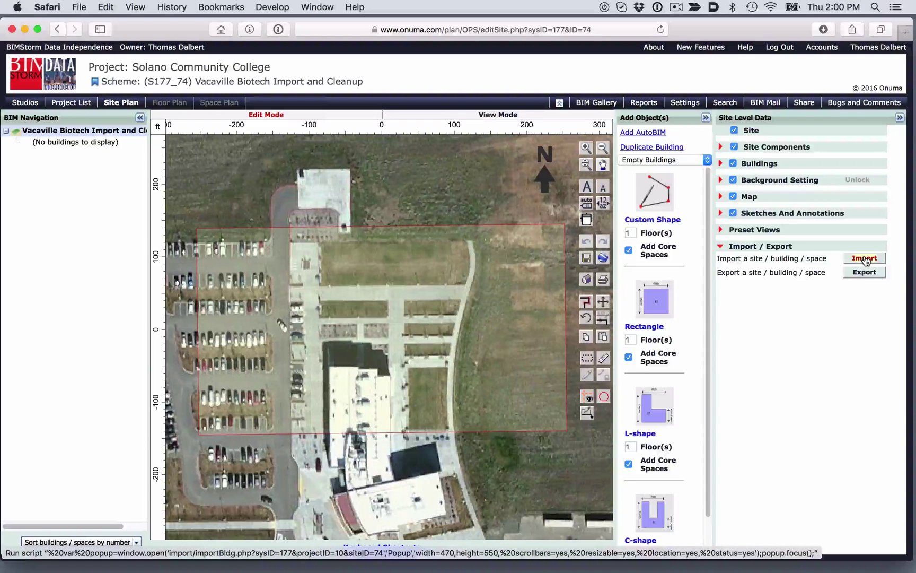
click(865, 259)
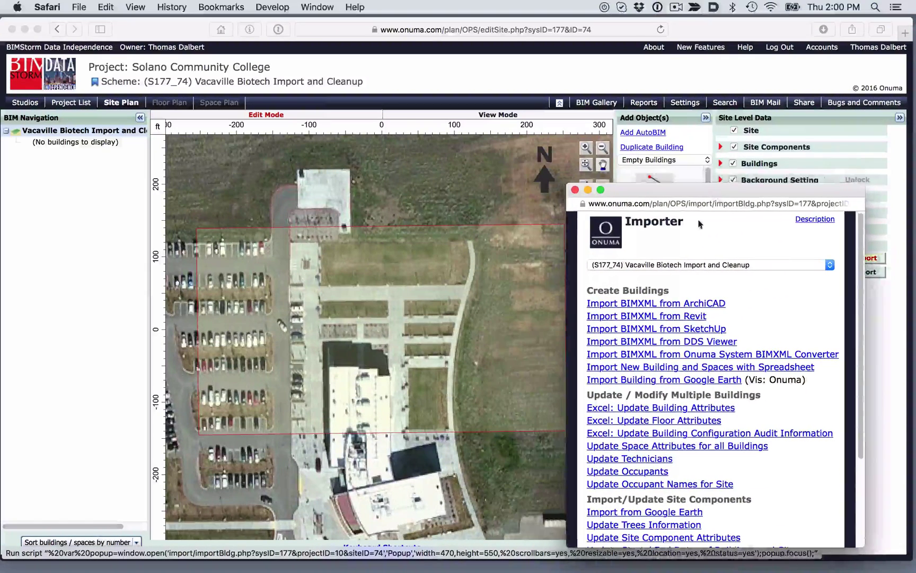
click(683, 316)
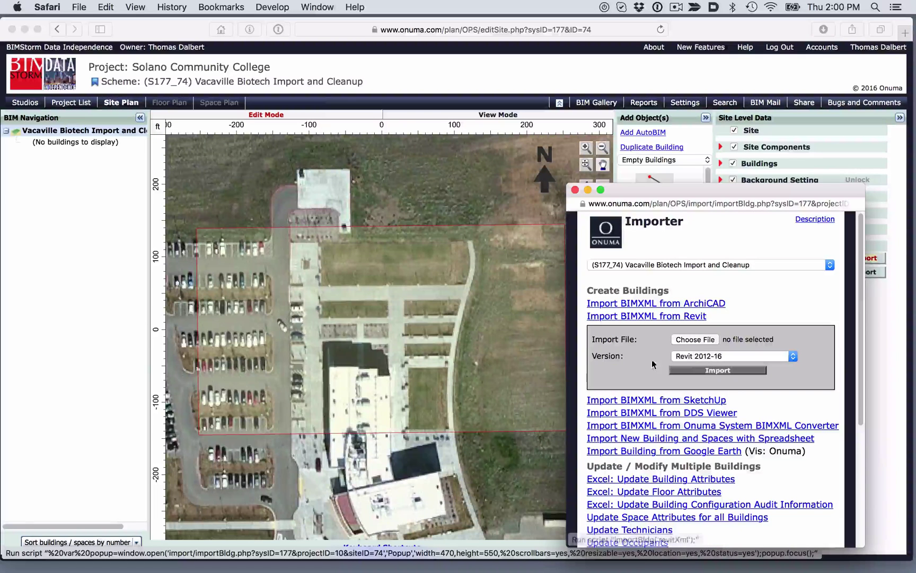
Step: Import Biotech-MP.xml from the 06-Solano CC Biotech Revit Model folder as Revit 2012-16
click(692, 340)
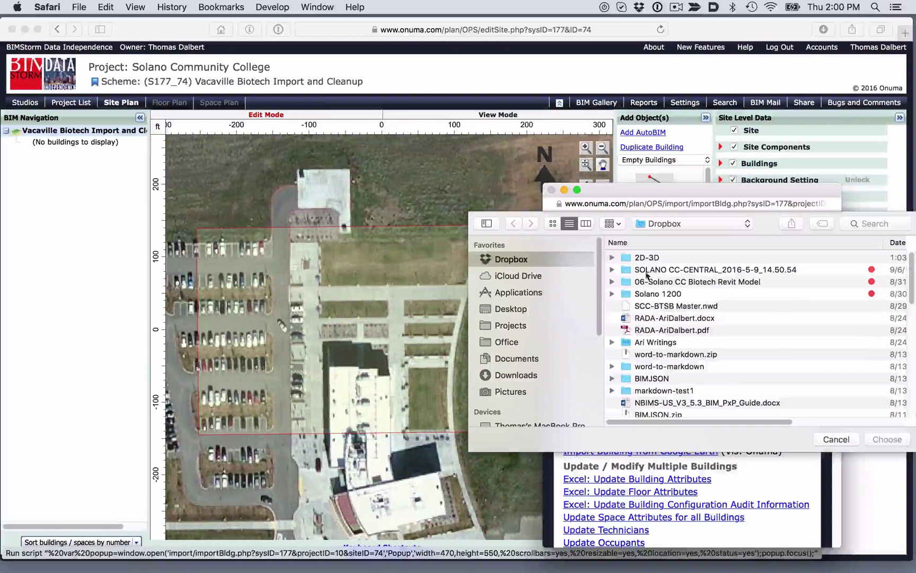
scroll(660, 279, up, 3)
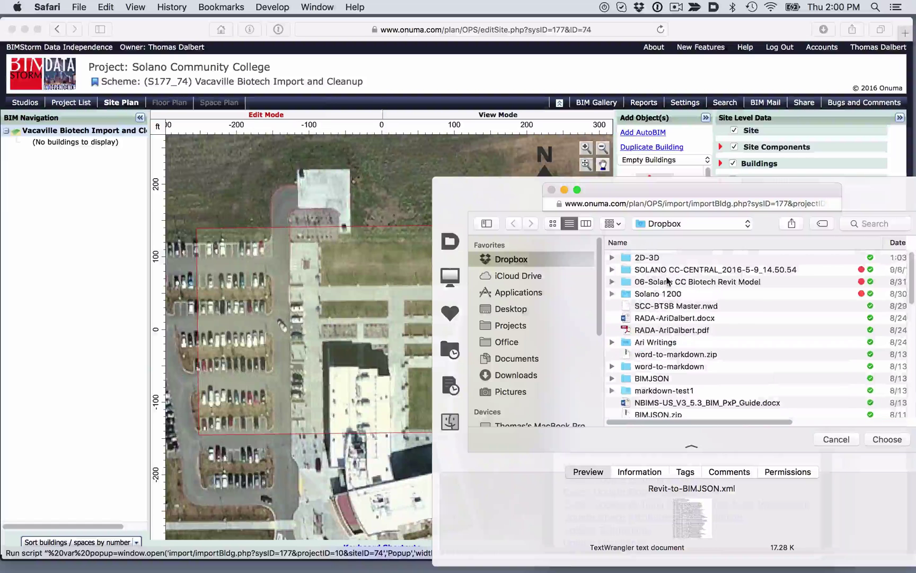
double_click(667, 281)
click(657, 270)
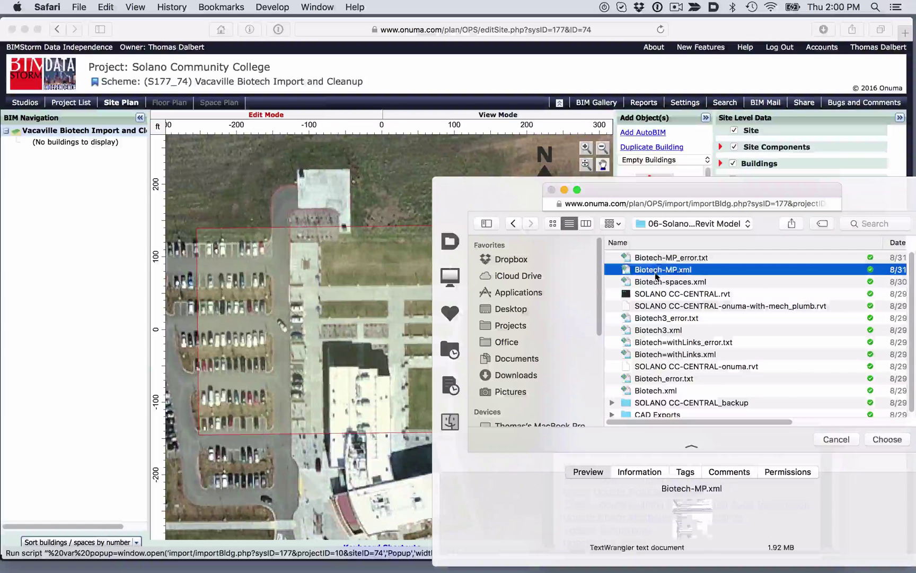
click(886, 441)
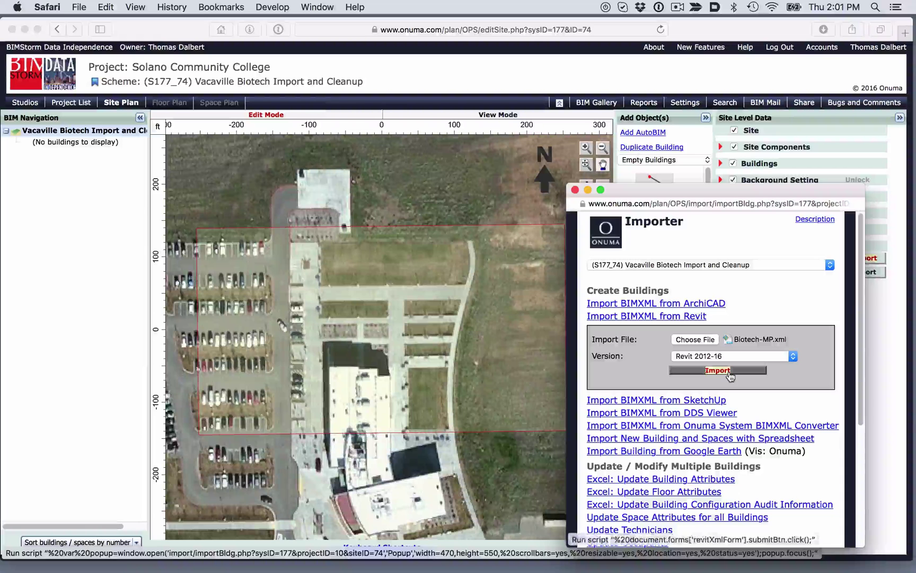
click(730, 374)
click(788, 404)
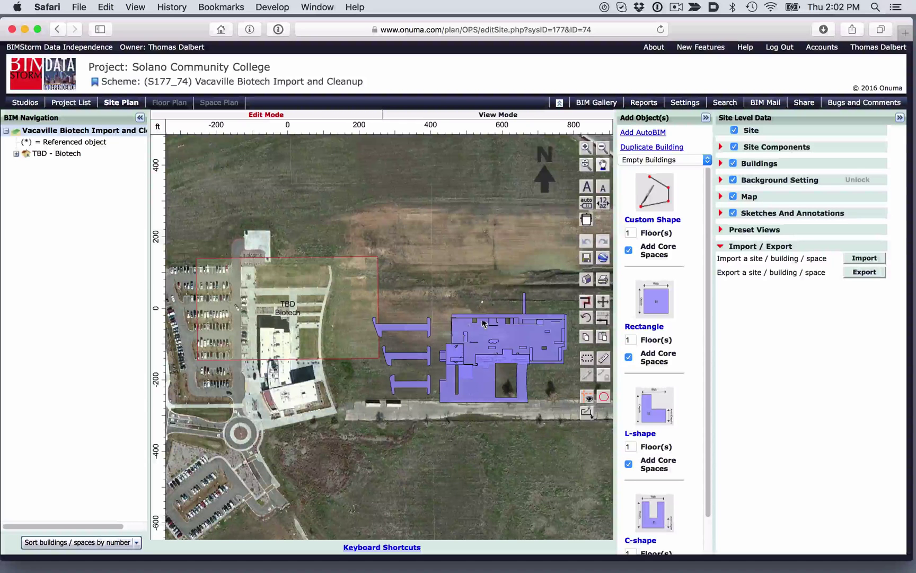
Step: Open the floor plan of the imported Biotech building and hide its spaces
double_click(484, 388)
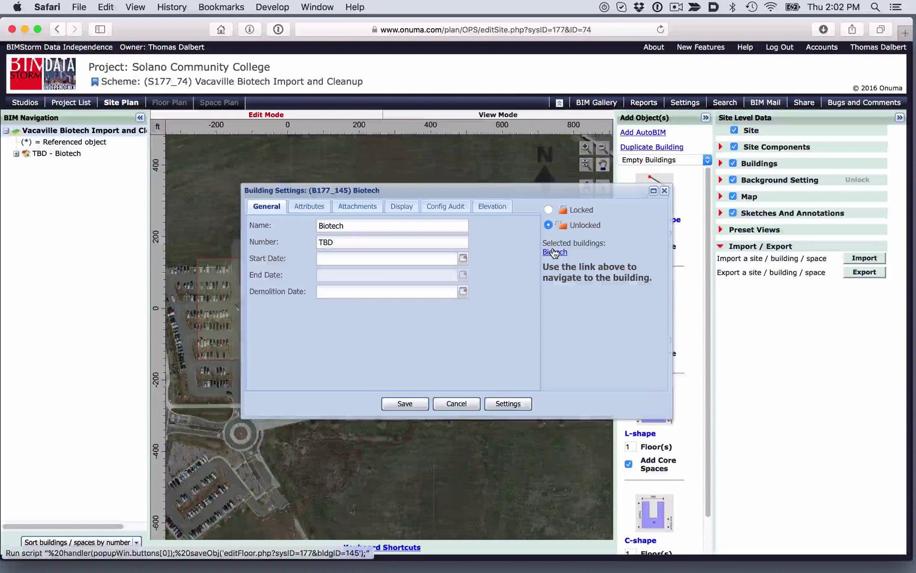
click(554, 252)
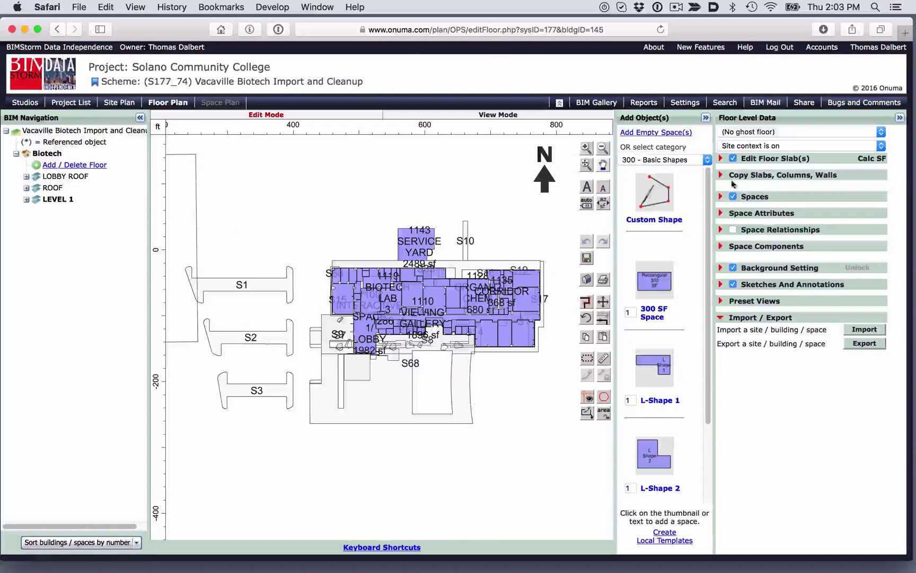
click(732, 196)
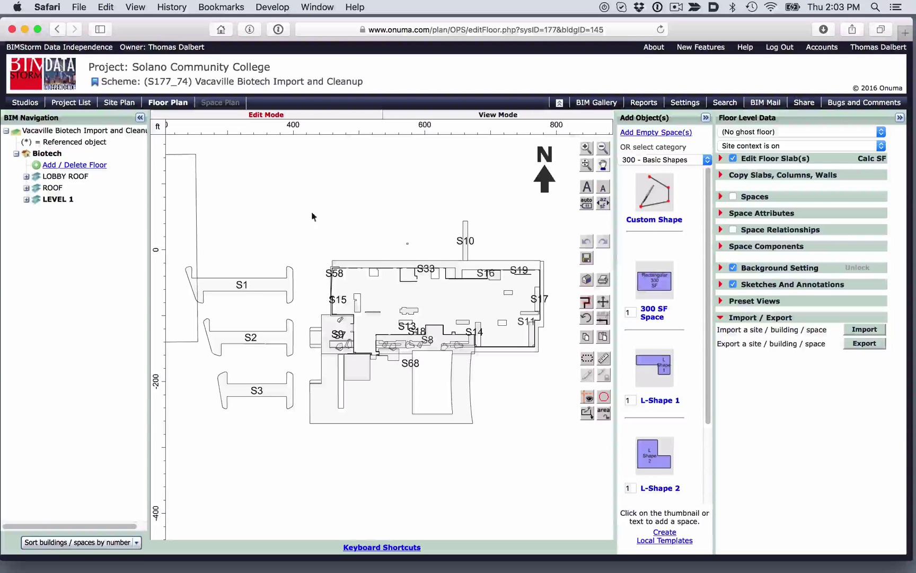
Step: Delete slabs S1, S2 and S3 west of the building
click(587, 358)
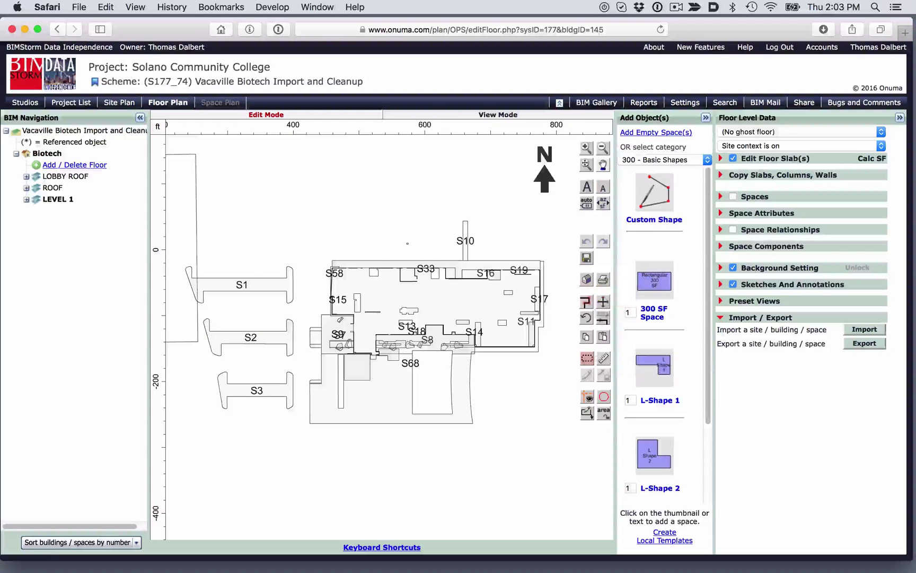
drag(170, 221, 321, 446)
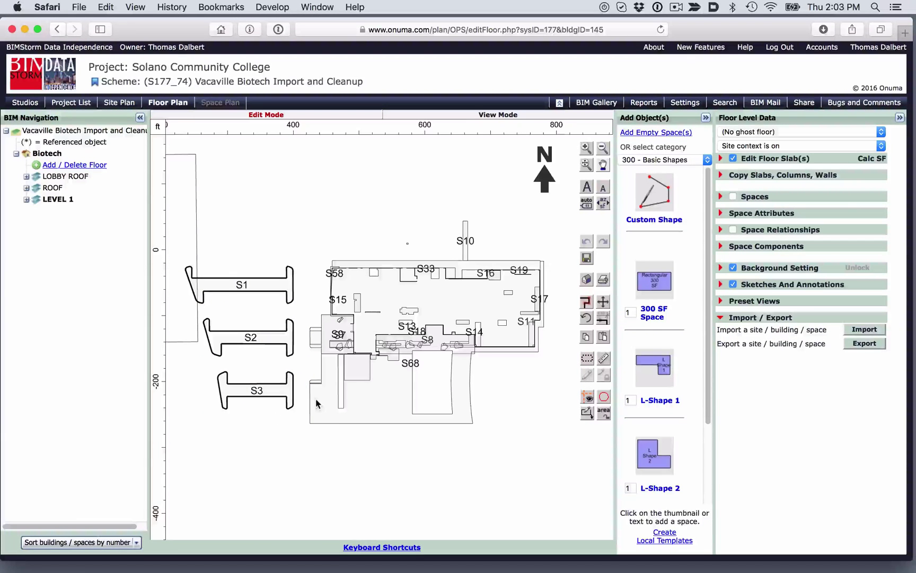
key(Delete)
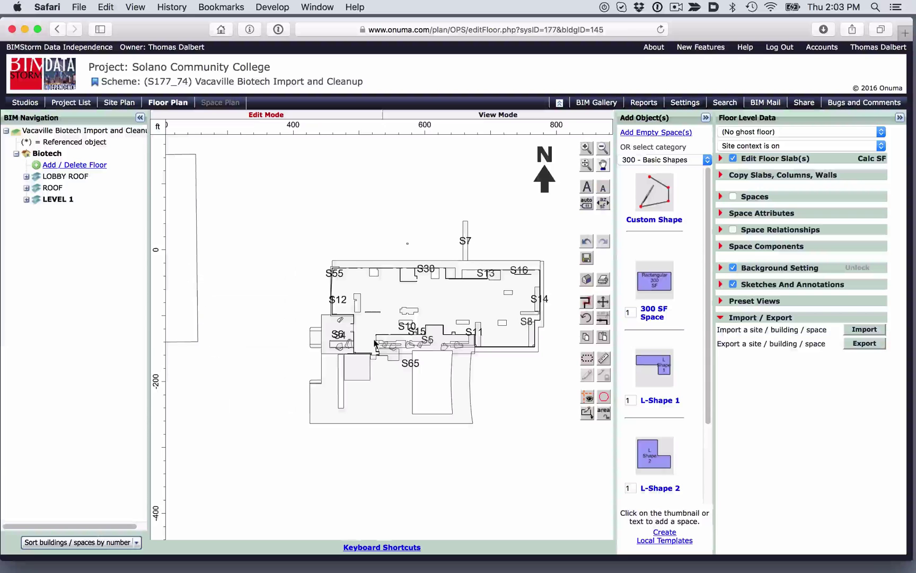
Step: Box-select the slabs across the northern part of the Biotech building
scroll(432, 306, up, 5)
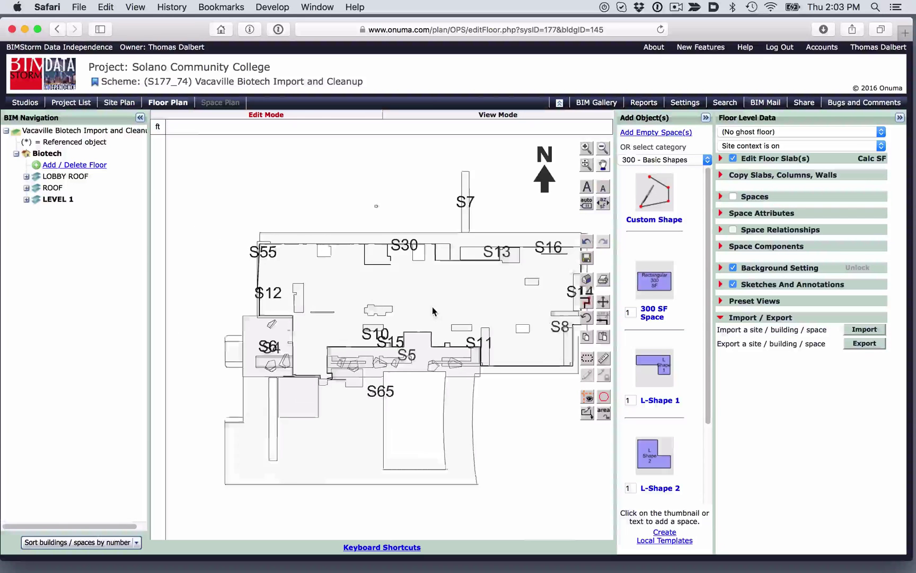
drag(432, 306, 400, 262)
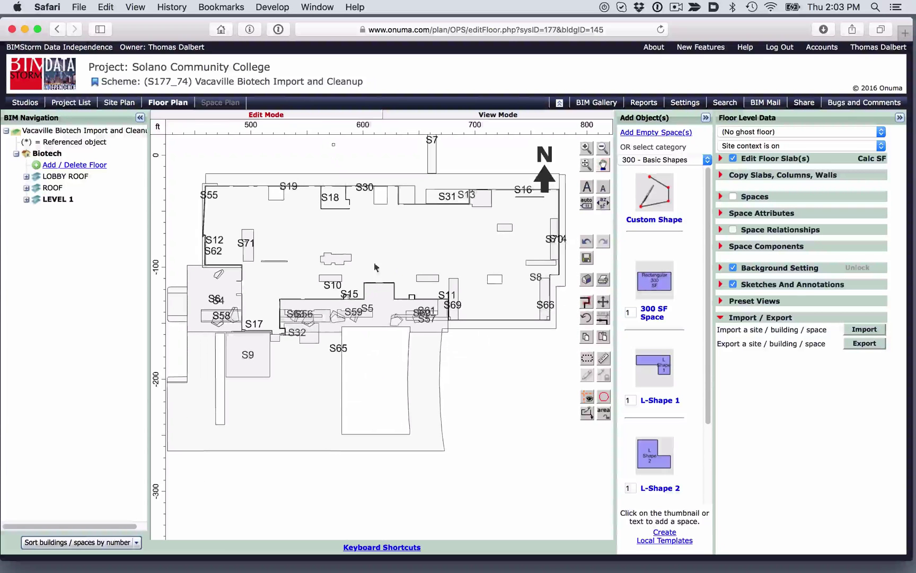
drag(411, 237, 405, 285)
scroll(405, 285, down, 1)
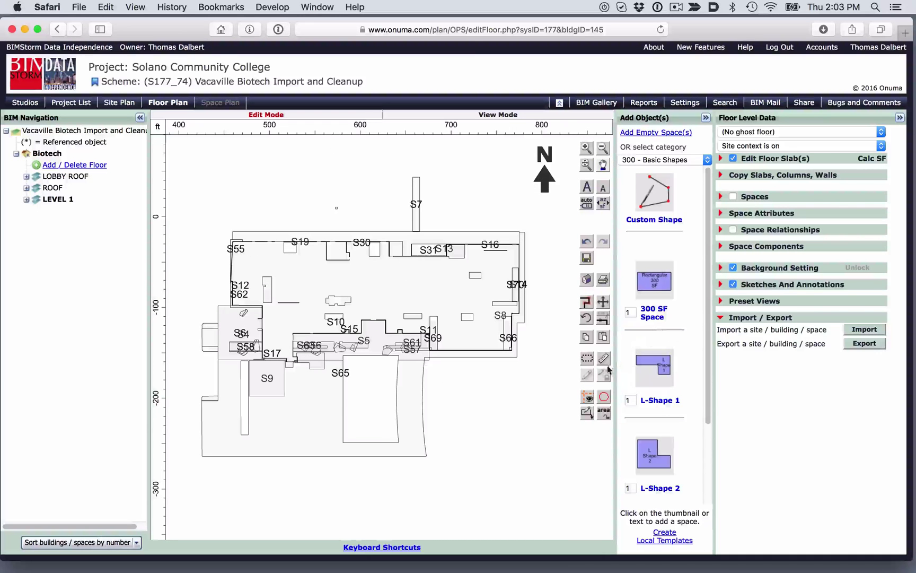
click(587, 358)
drag(201, 155, 536, 323)
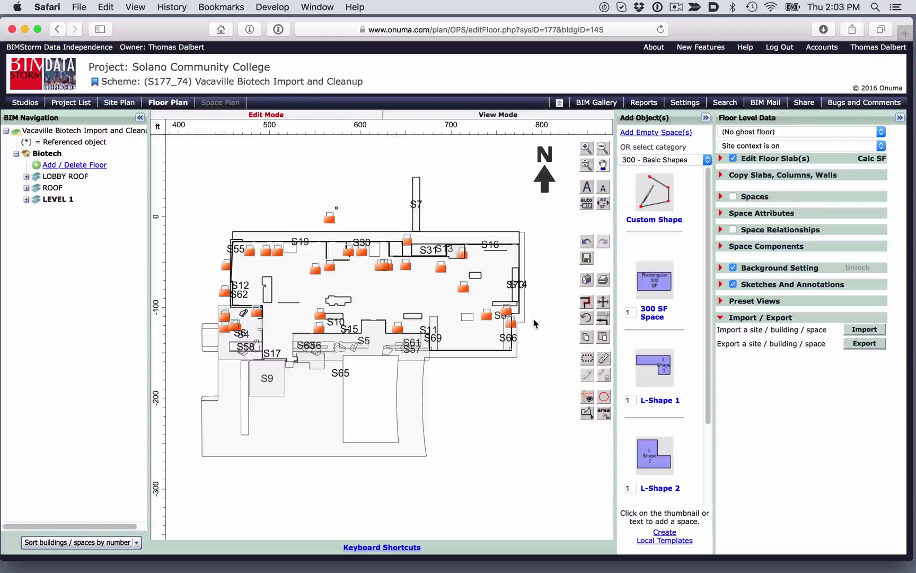
key(Escape)
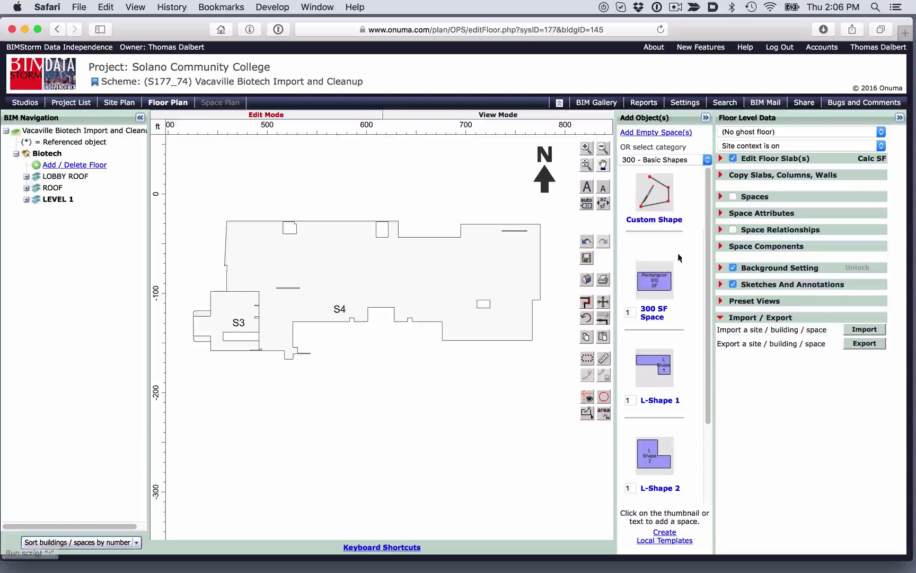
Step: Show the spaces on the floor plan again and reduce the size of their labels
click(733, 197)
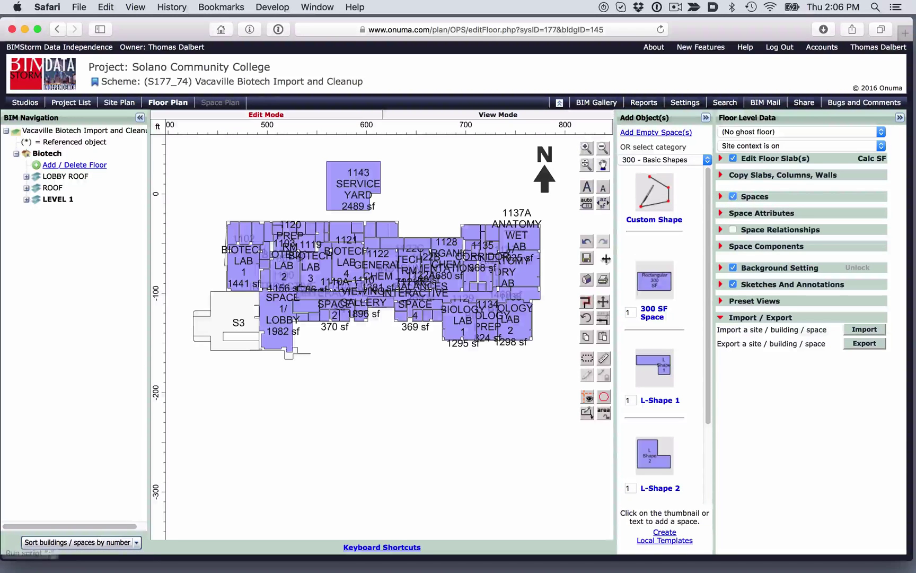
click(601, 194)
click(603, 202)
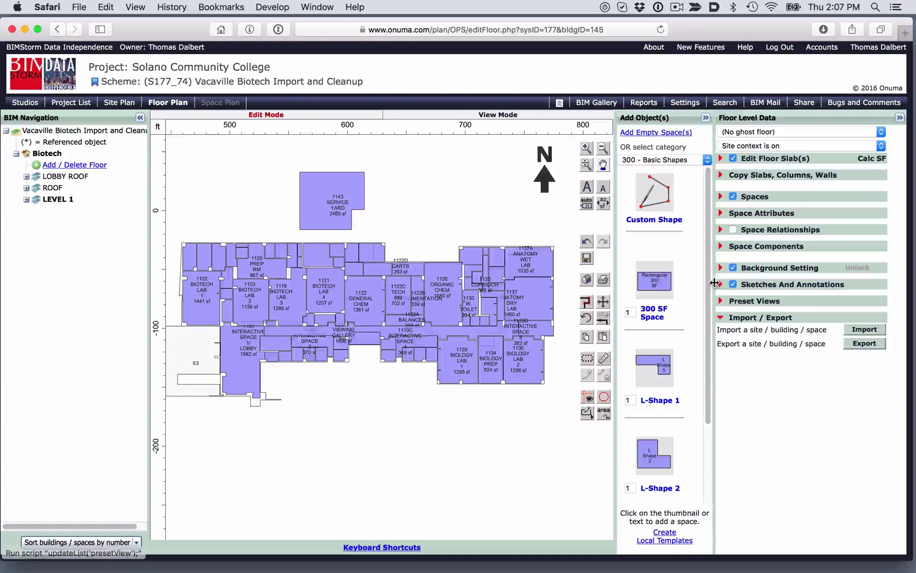
Step: Select all space component categories for display on the floor plan
click(722, 247)
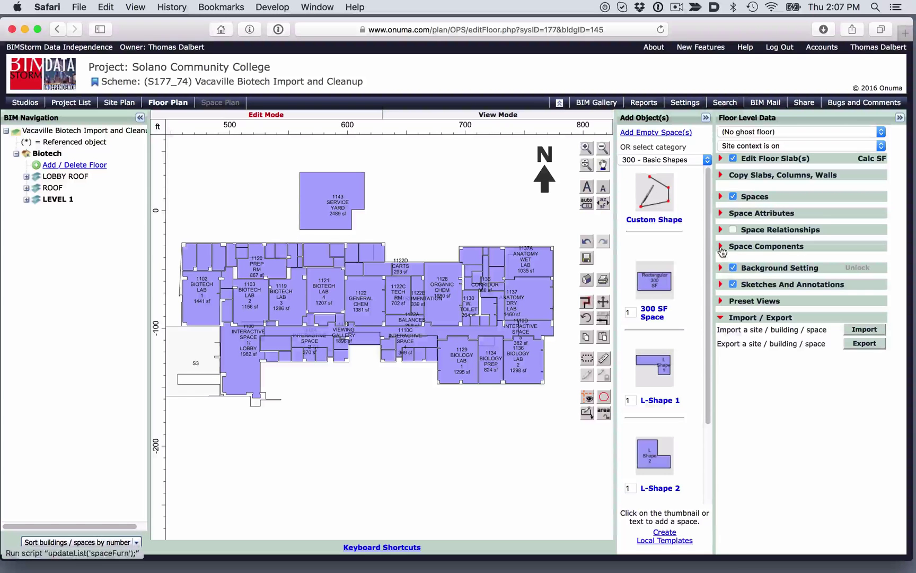
click(733, 384)
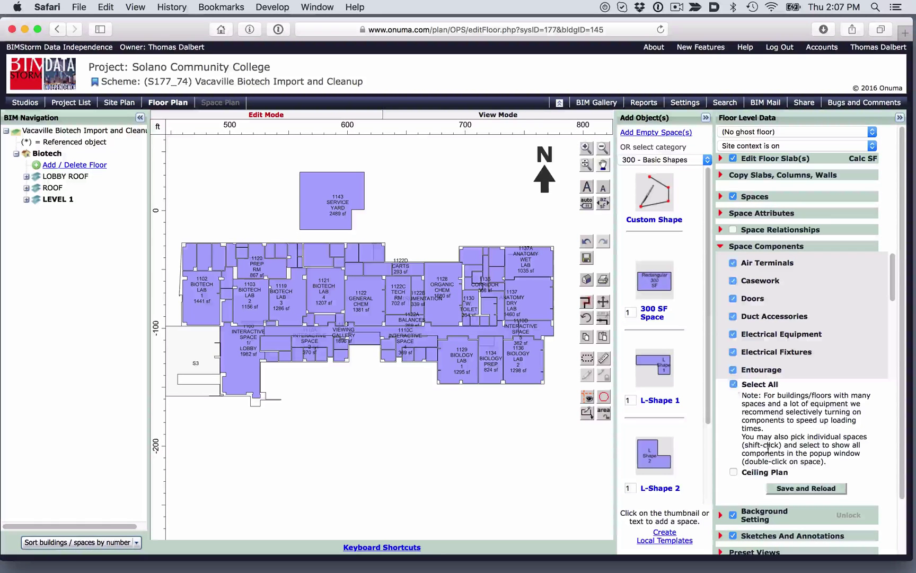
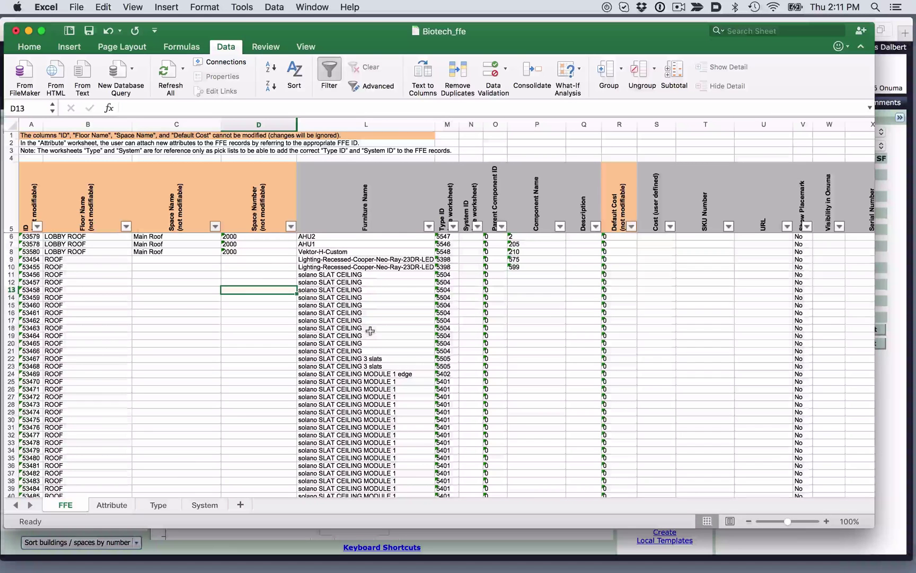
Step: Sort the FFE sheet of the Biotech_ffe workbook in Excel by Furniture Name in ascending order
click(430, 227)
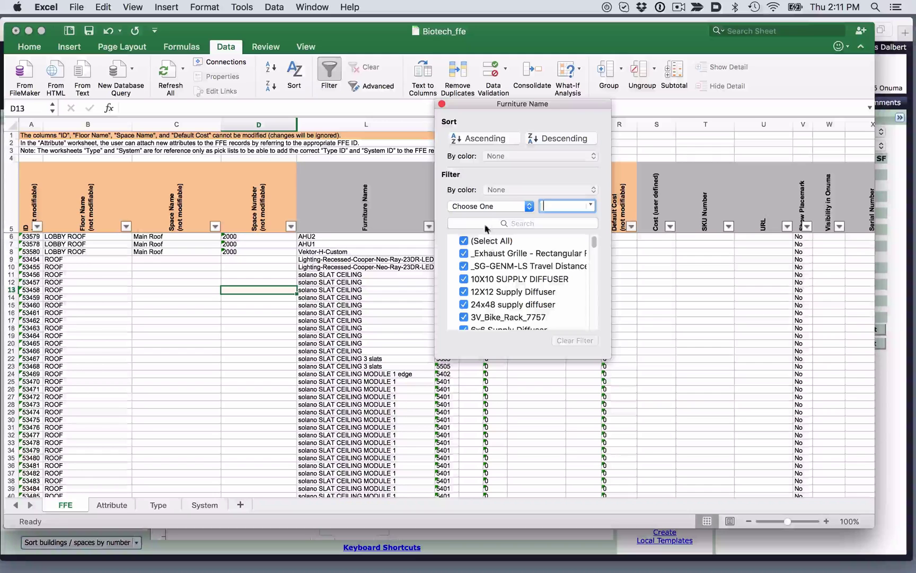
click(493, 139)
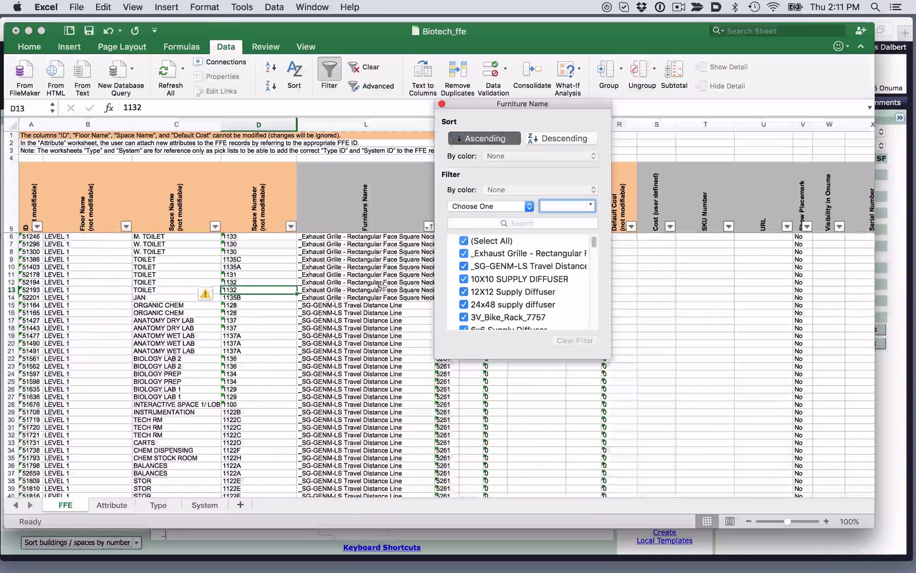
click(366, 321)
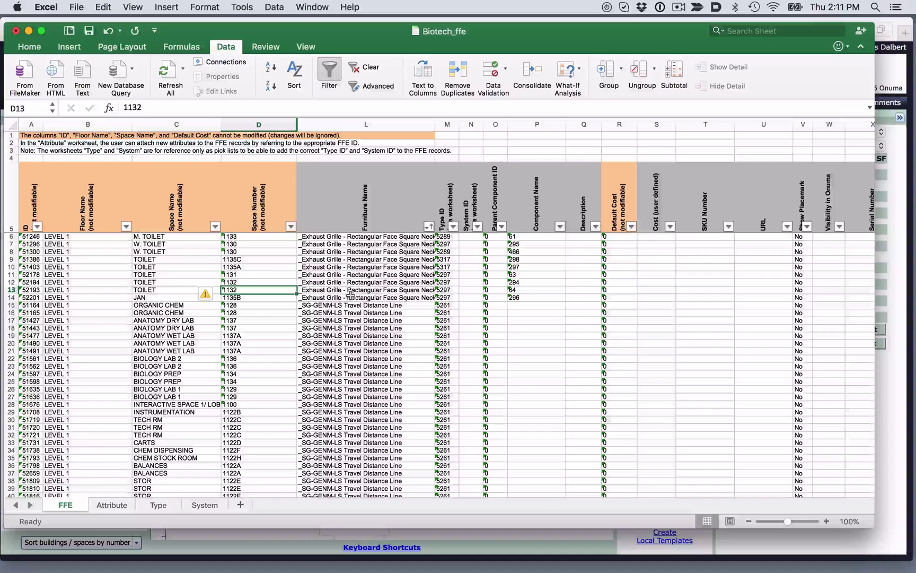
click(365, 267)
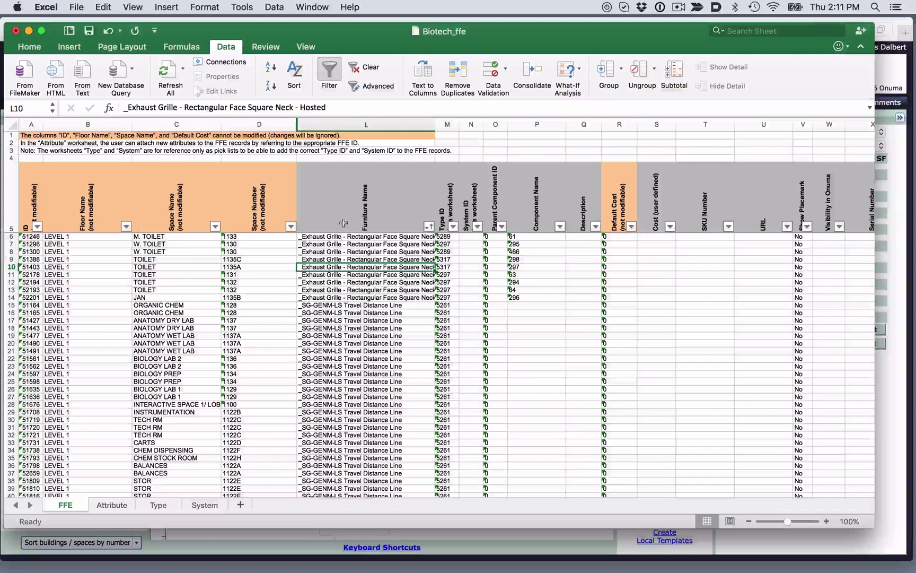
Step: Delete all rows with the Furniture Name "_SG-GENM-LS Travel Distance Line" from the FFE sheet
click(12, 304)
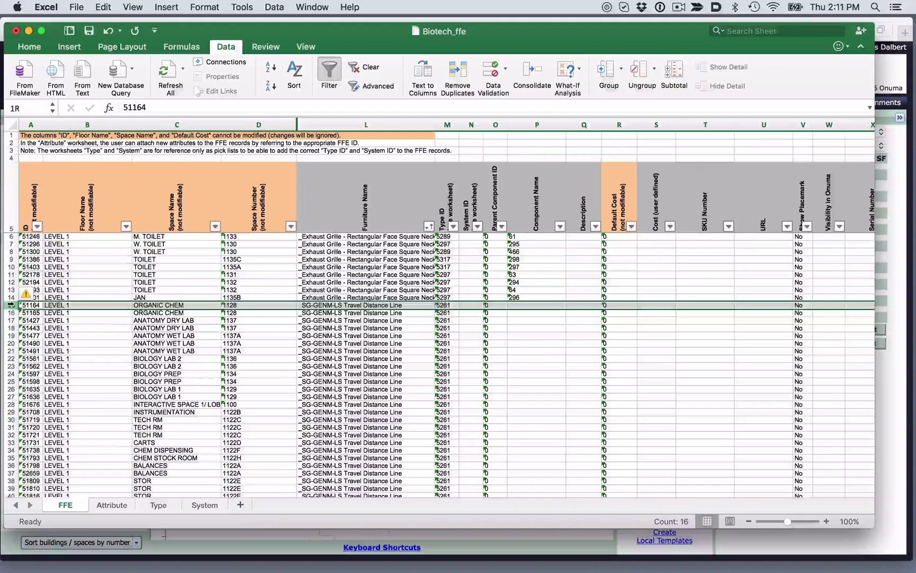
scroll(81, 353, down, 15)
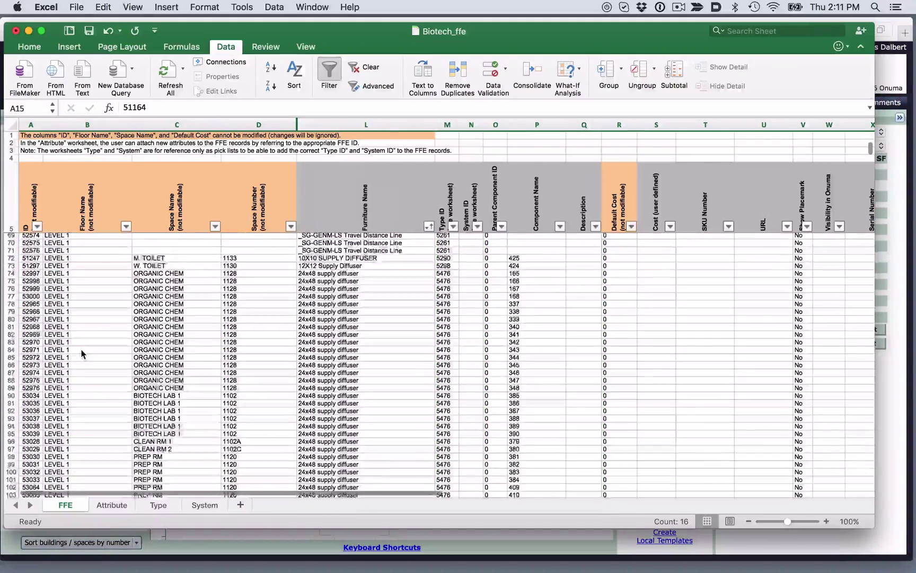
scroll(82, 353, up, 3)
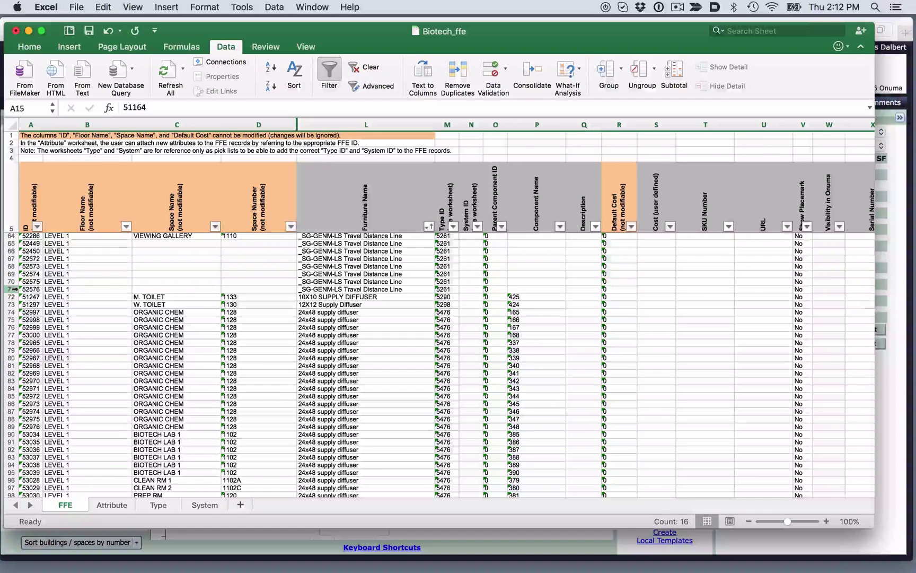
drag(15, 289, 12, 235)
right_click(200, 264)
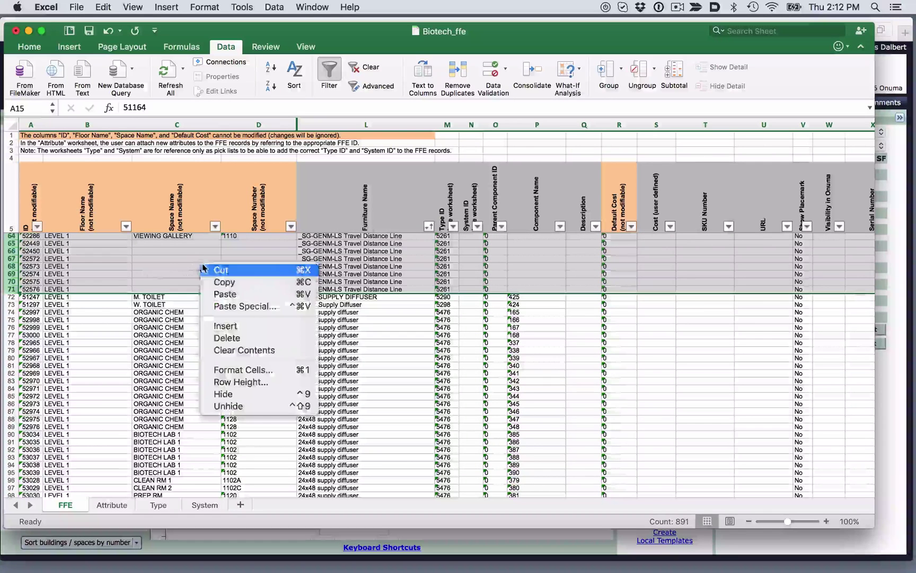
click(219, 338)
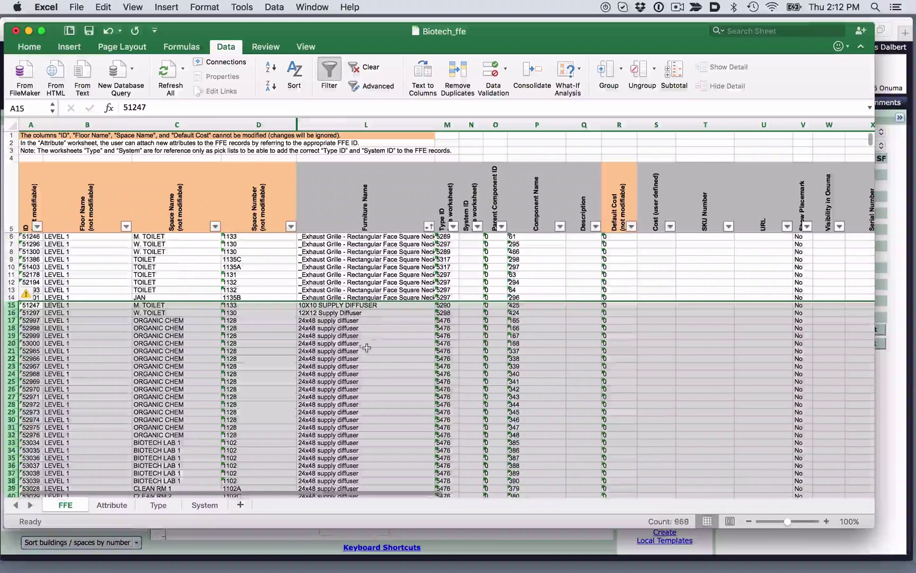
Step: Delete all "3V_Bike_Rack_7757" rows from the FFE sheet
scroll(371, 350, down, 6)
scroll(367, 351, down, 10)
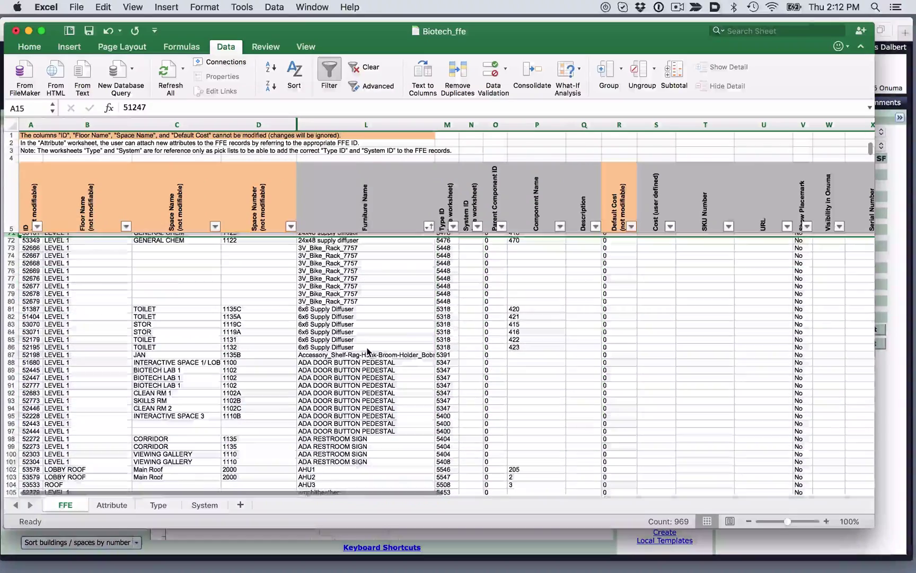
click(366, 352)
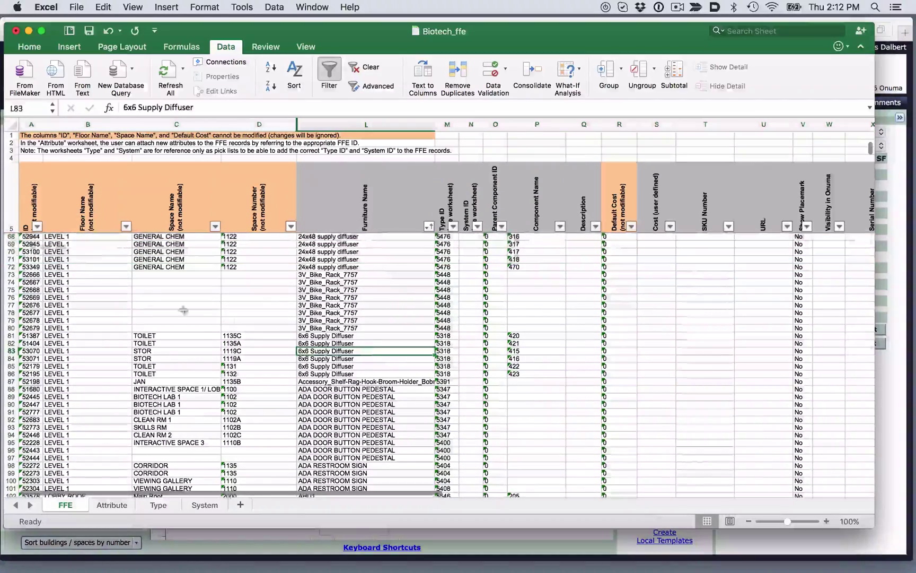
click(11, 282)
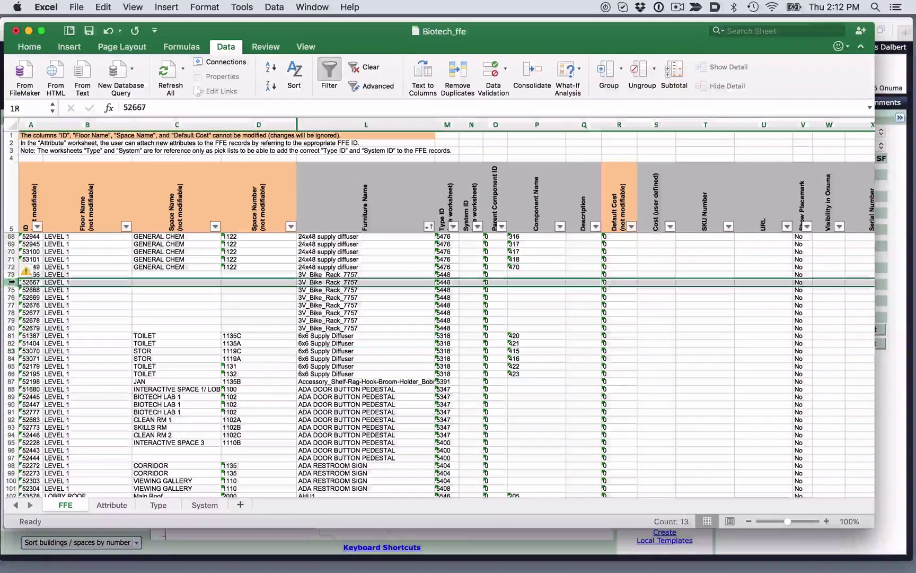
drag(11, 274, 15, 324)
right_click(192, 292)
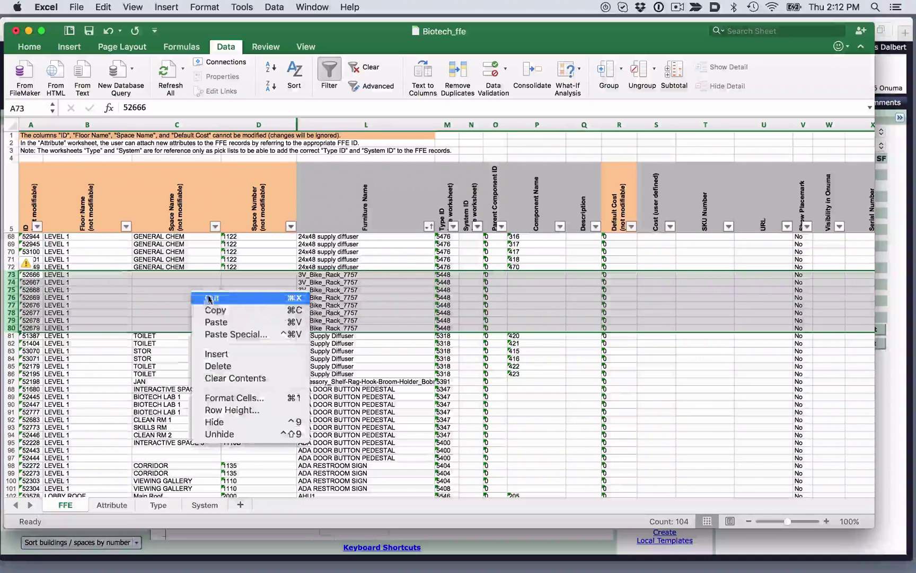
click(223, 366)
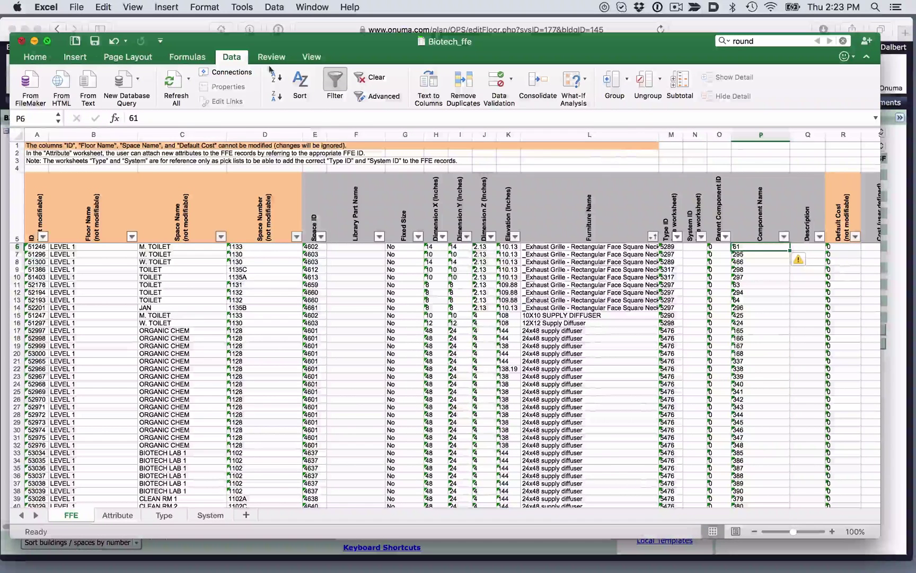
Step: Switch to ONUMA in Safari and open the Biotech importer's Update Unique Components (FF&E, Windows, etc.) options
key(super+m)
click(769, 362)
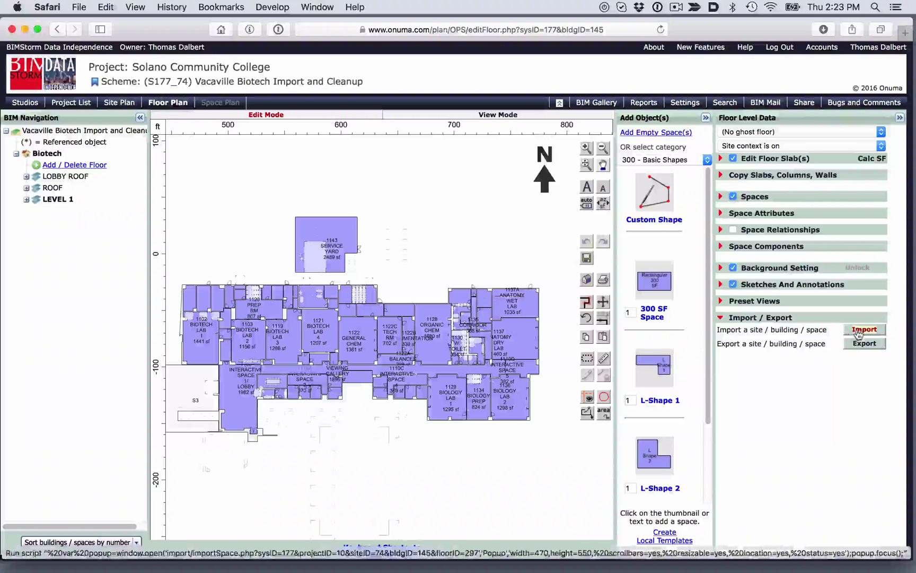
click(858, 332)
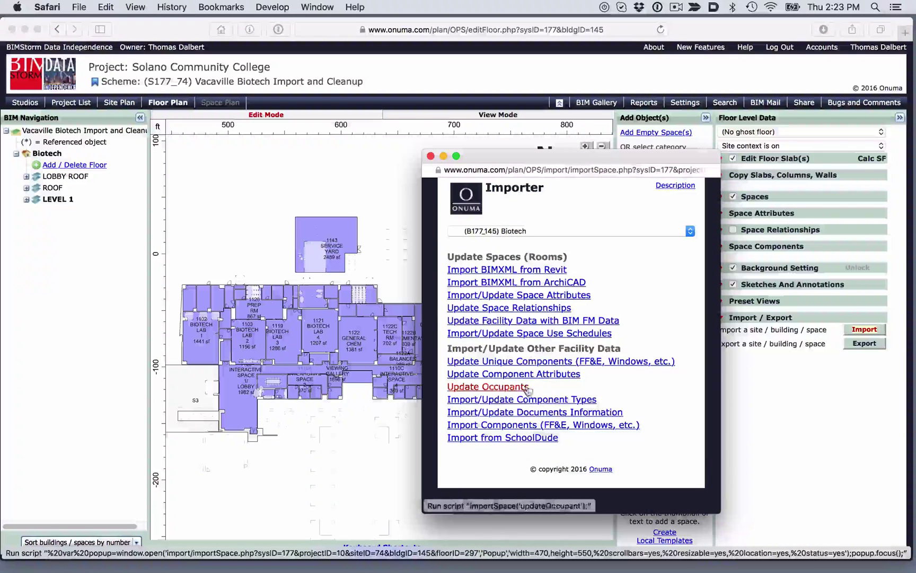
click(525, 361)
Step: Choose Biotech_ffe.xls from the Downloads folder as the import file
click(550, 384)
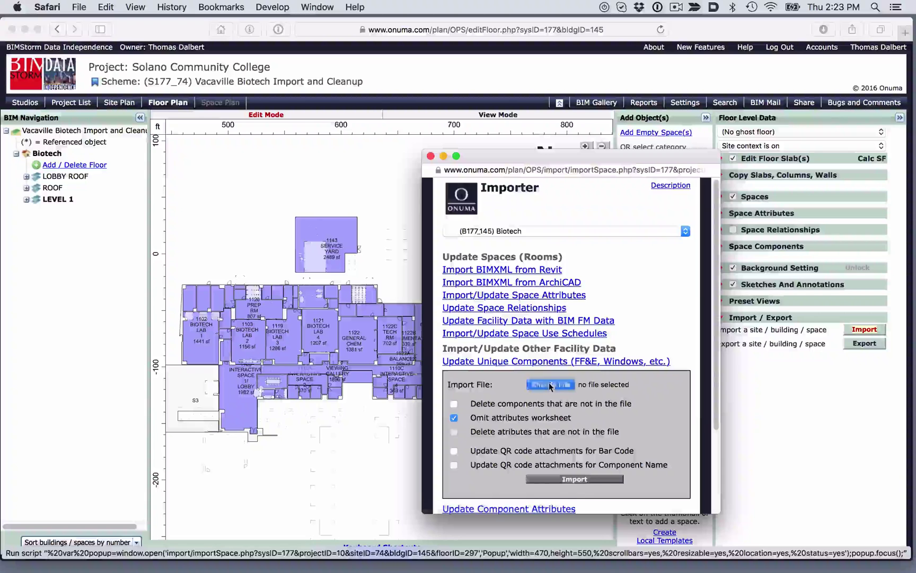
click(395, 341)
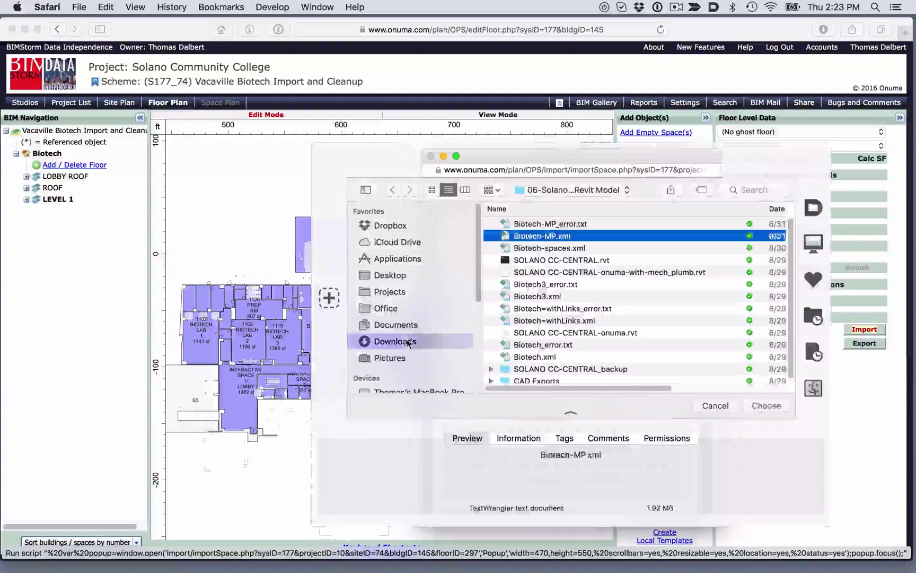
click(625, 310)
key(Up)
key(Up)
key(Up)
key(Up)
key(Up)
key(Up)
key(Up)
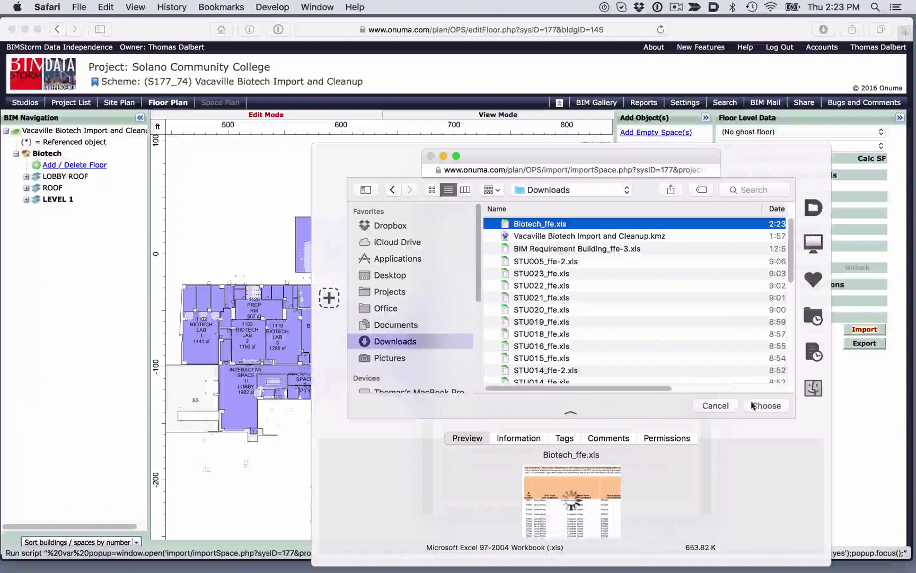
click(754, 405)
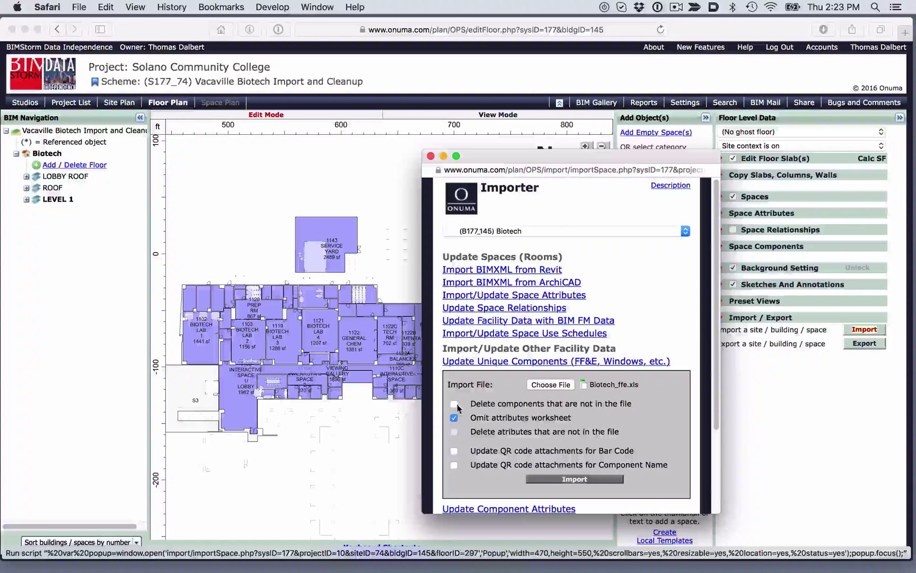
Step: Import the component updates with deletion of components that are not in the file enabled, and finish the update
click(455, 405)
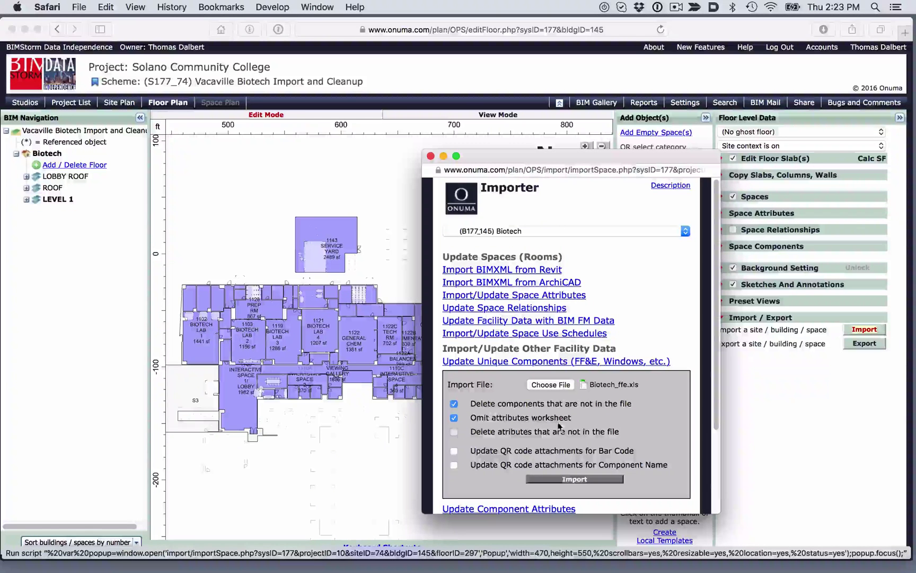
click(578, 479)
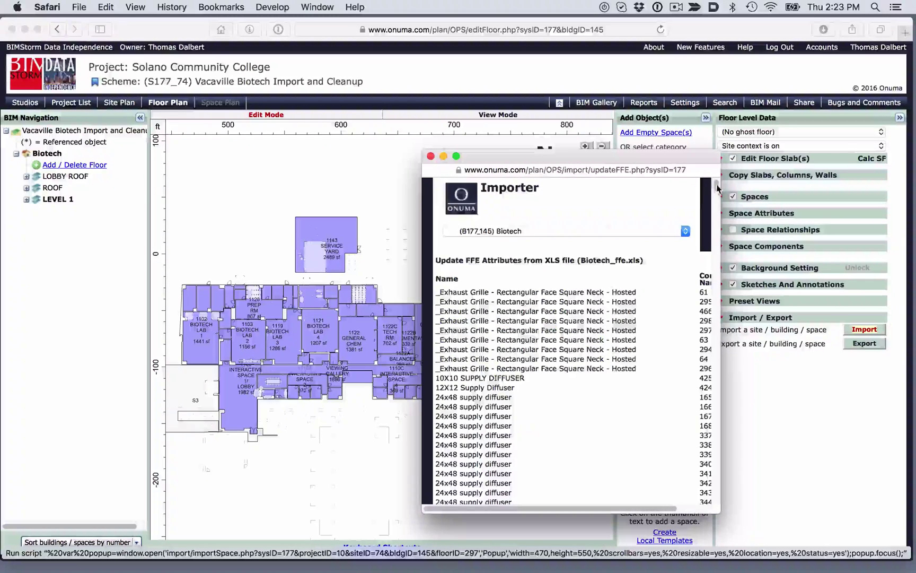
drag(717, 190, 709, 503)
click(651, 458)
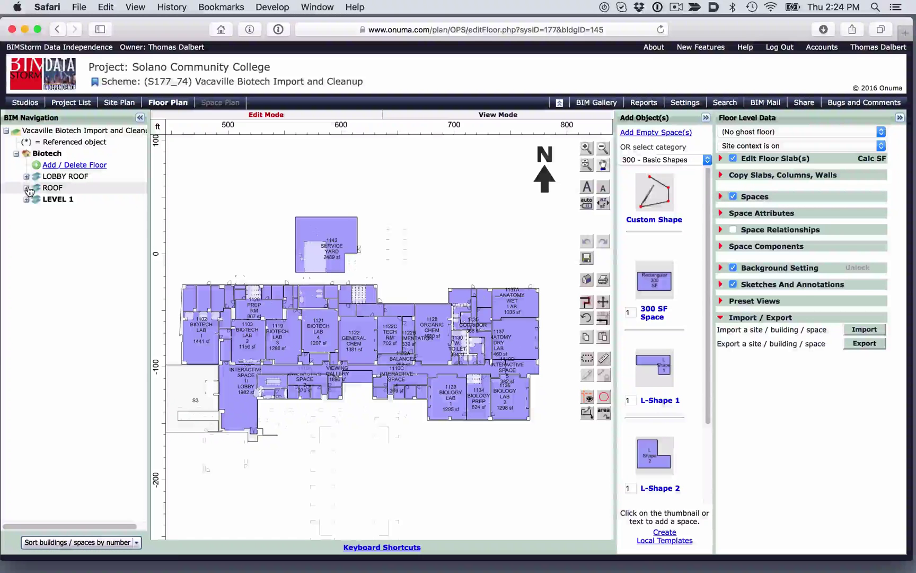
Step: Open the space plan of 2000 - Main Roof on the ROOF floor
click(52, 187)
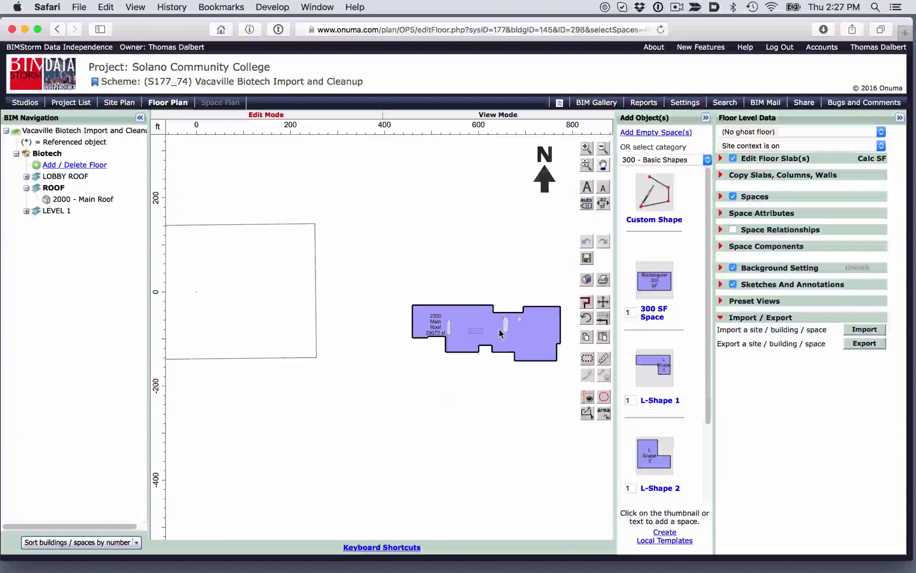
double_click(499, 333)
key(Return)
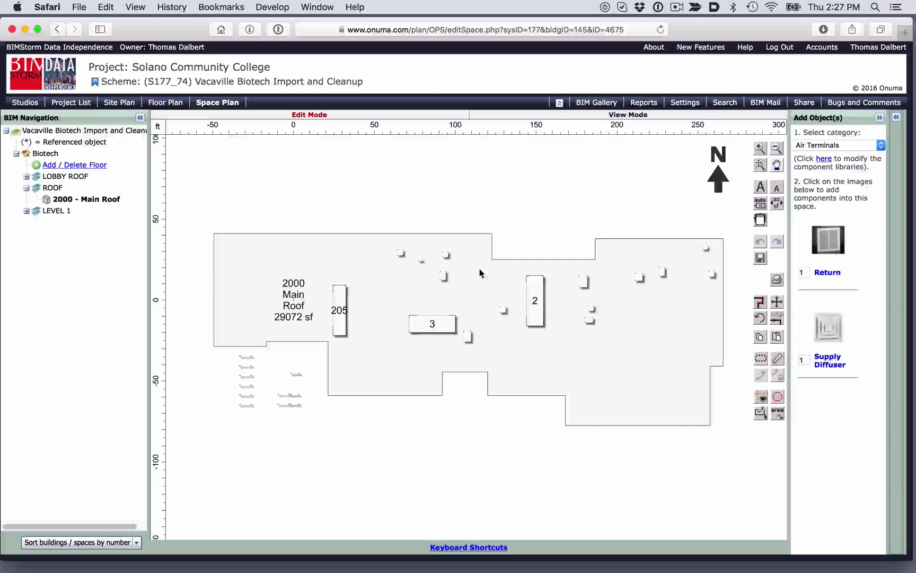
Step: Box-select the equipment on the Main Roof, attach it to the current space, and check the AHU2 component settings
click(760, 359)
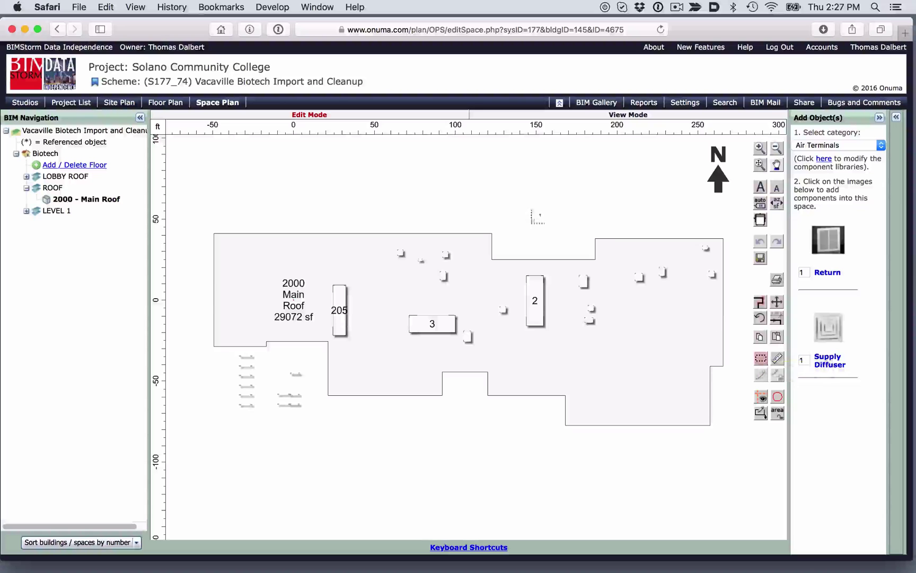
drag(252, 184, 752, 362)
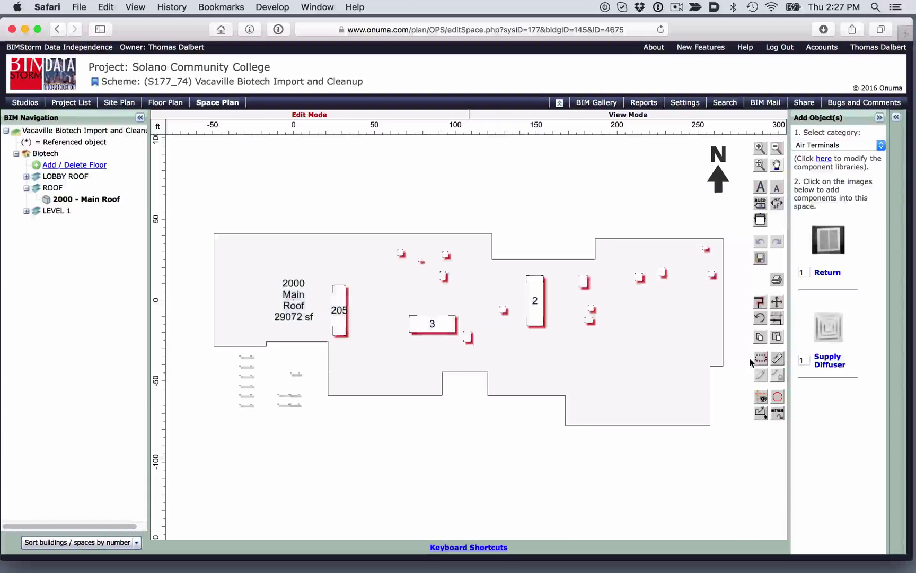
double_click(422, 328)
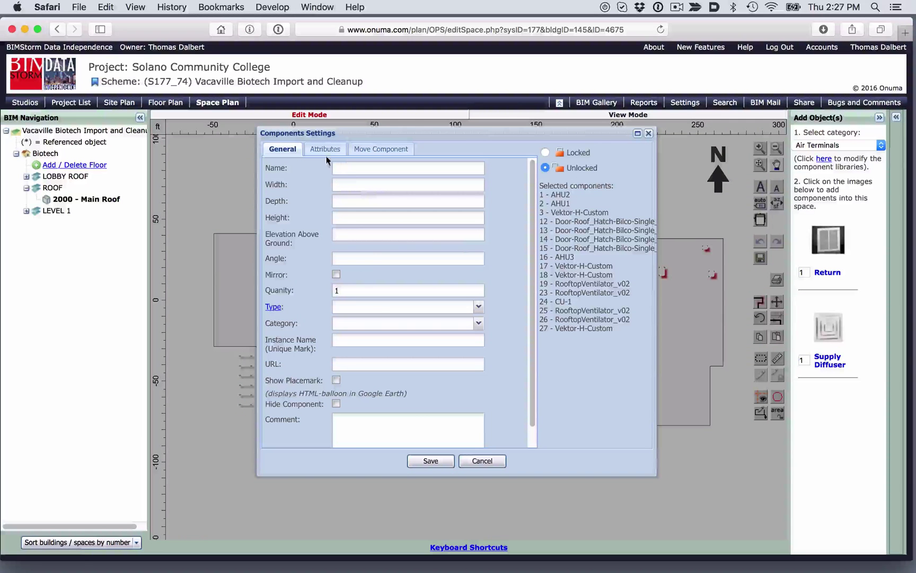
click(371, 149)
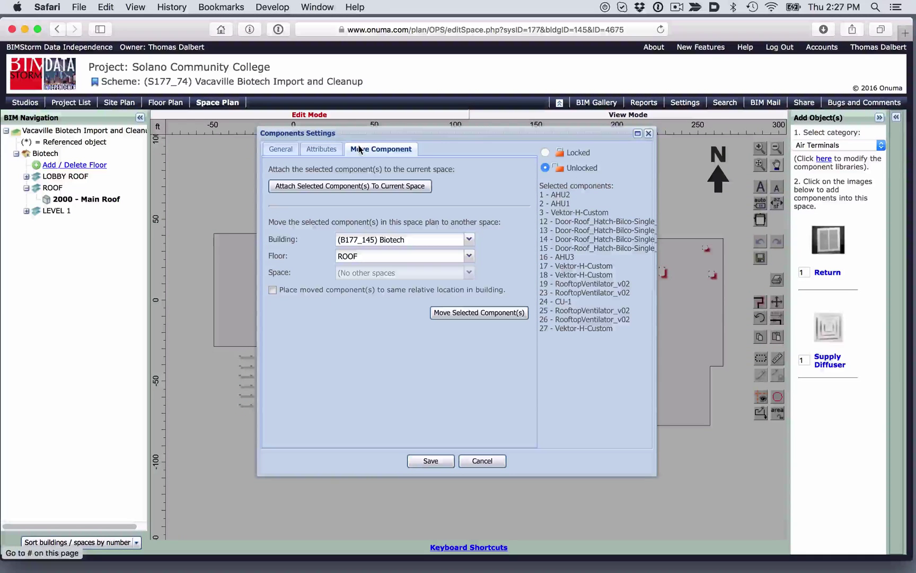
click(330, 187)
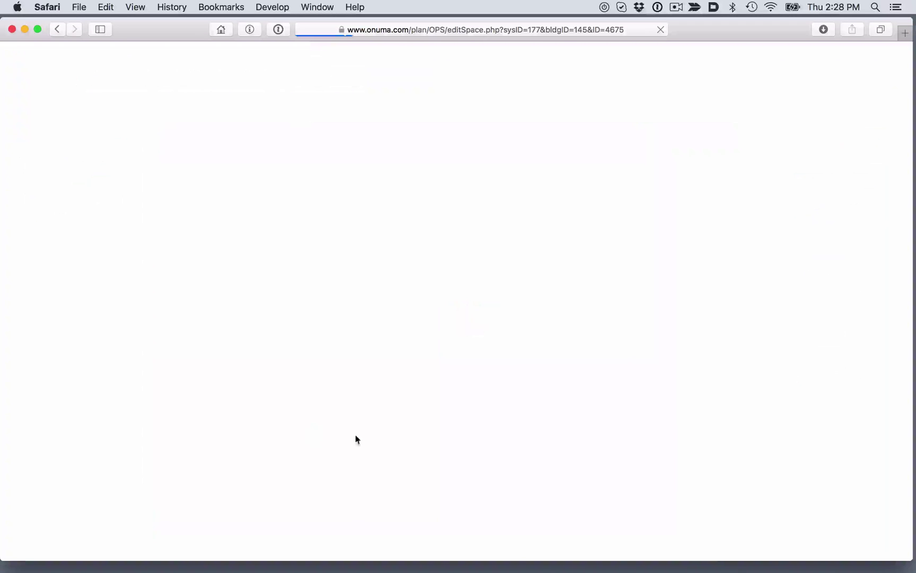
double_click(535, 300)
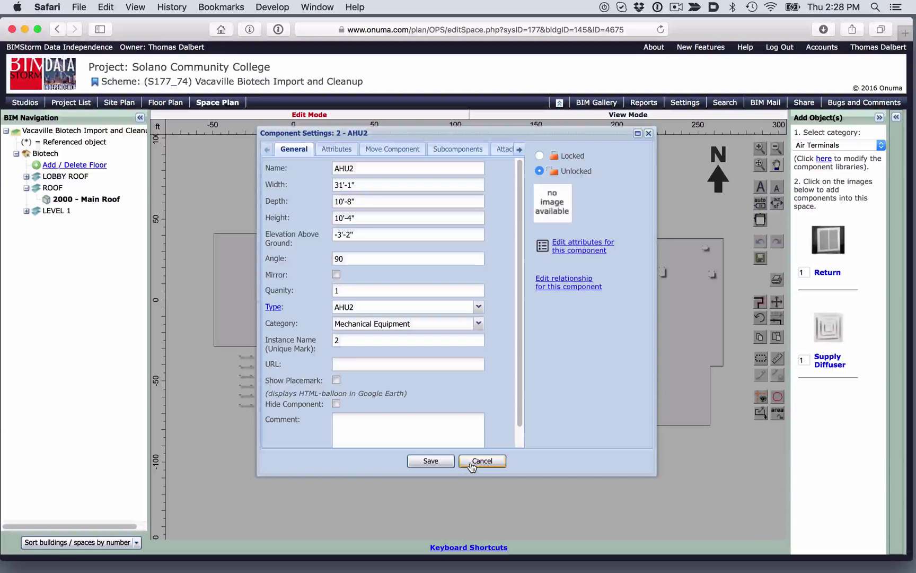
click(480, 460)
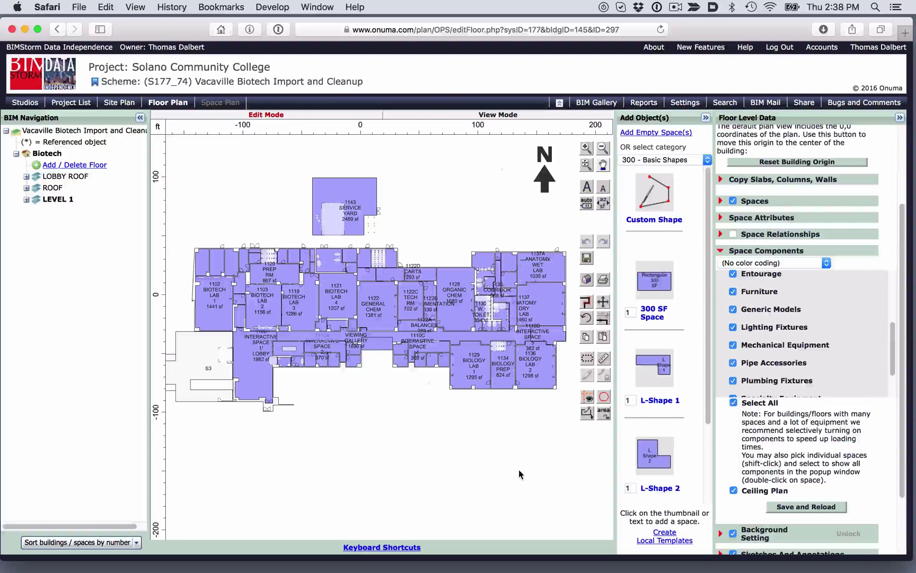
Step: Save and reload the LEVEL 1 floor plan with all space component categories and the ceiling plan displayed
click(799, 508)
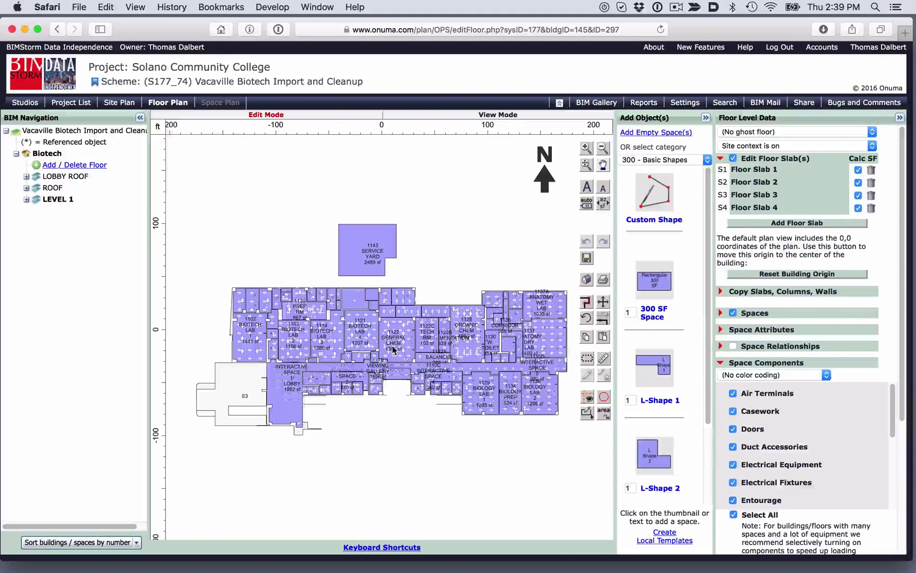
scroll(393, 350, up, 5)
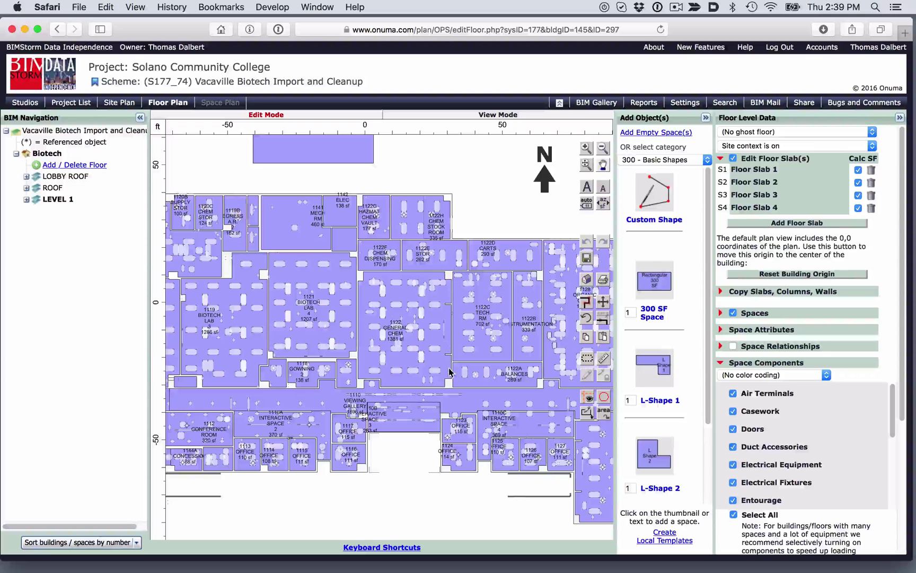
scroll(449, 371, up, 2)
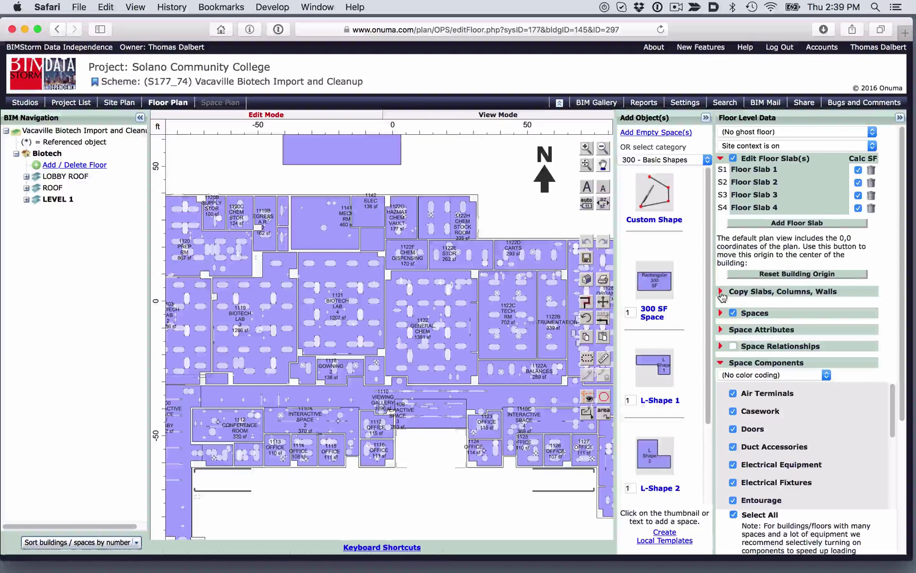
Step: Color-code the LEVEL 1 spaces by the Ceiling Finish attribute
click(720, 330)
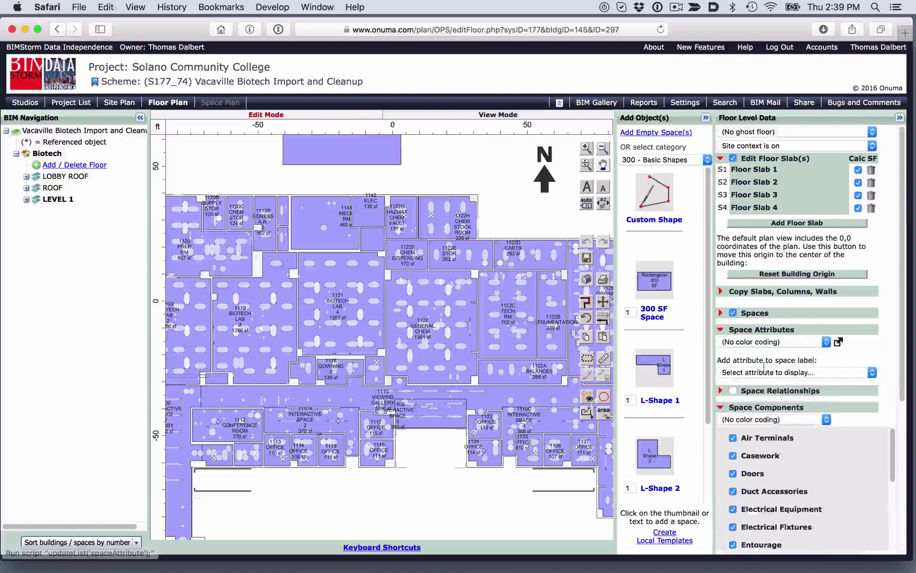
click(759, 343)
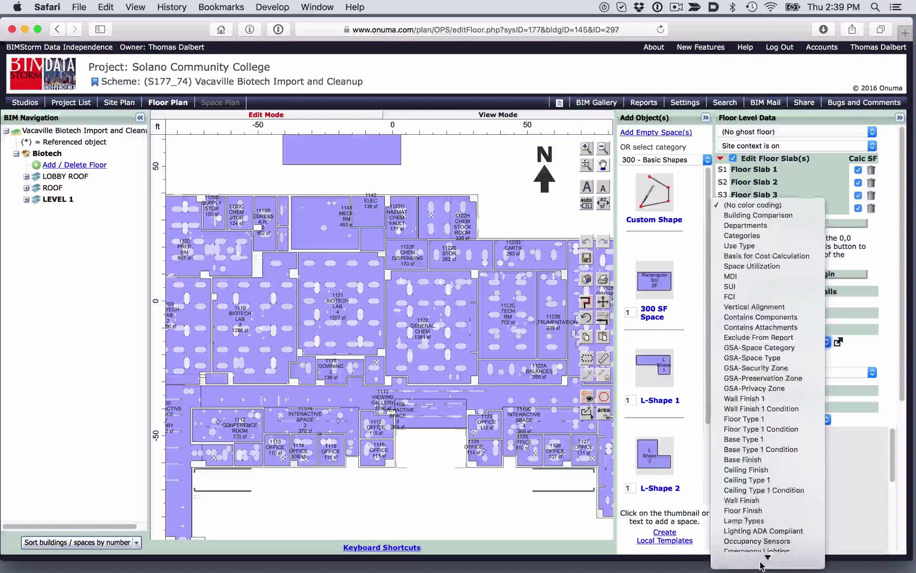
click(763, 470)
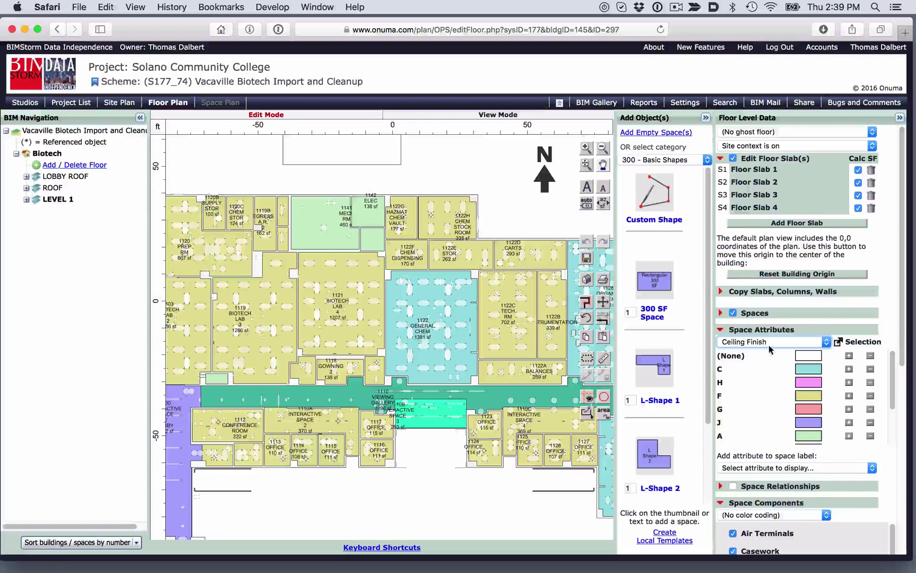
Step: Switch the space color coding to Floor Finish and view the whole LEVEL 1 plan
click(765, 342)
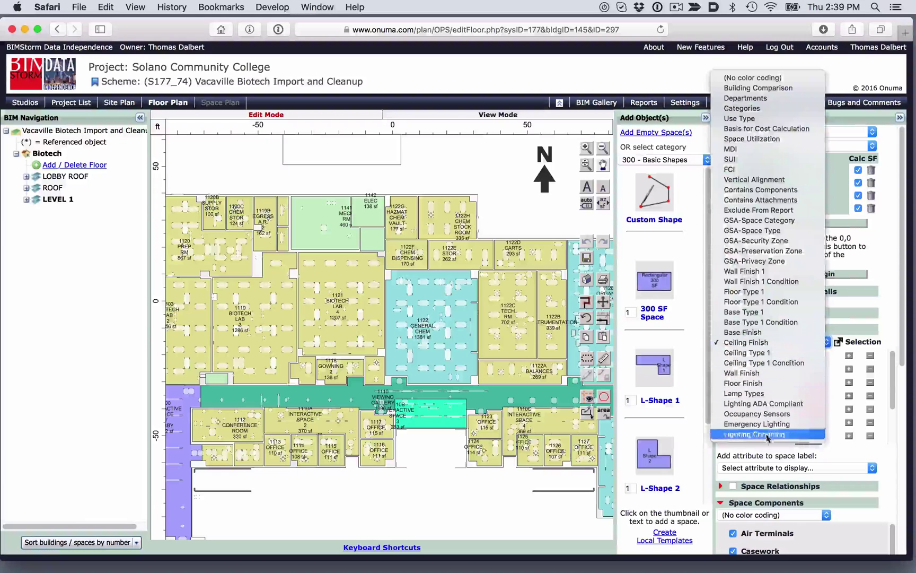
click(758, 383)
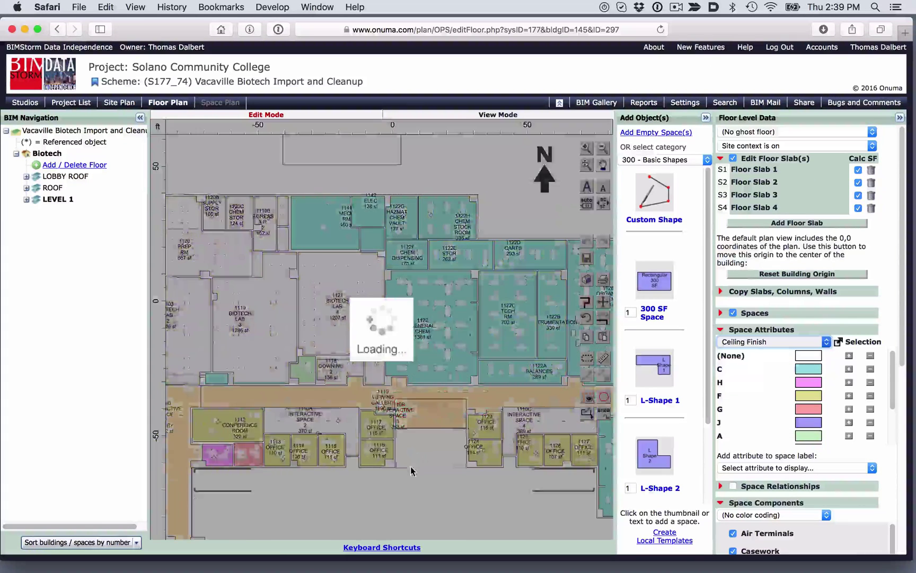
scroll(411, 471, down, 3)
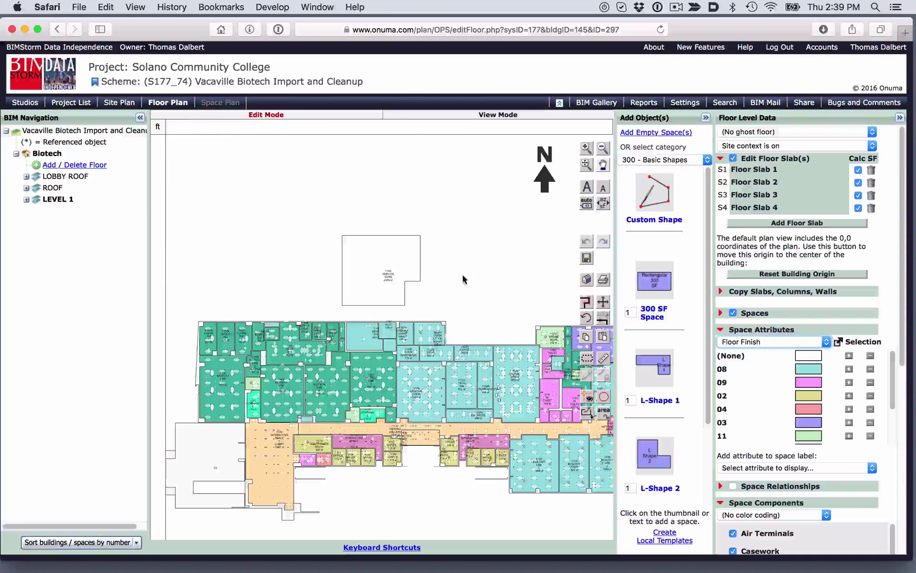
scroll(416, 215, down, 3)
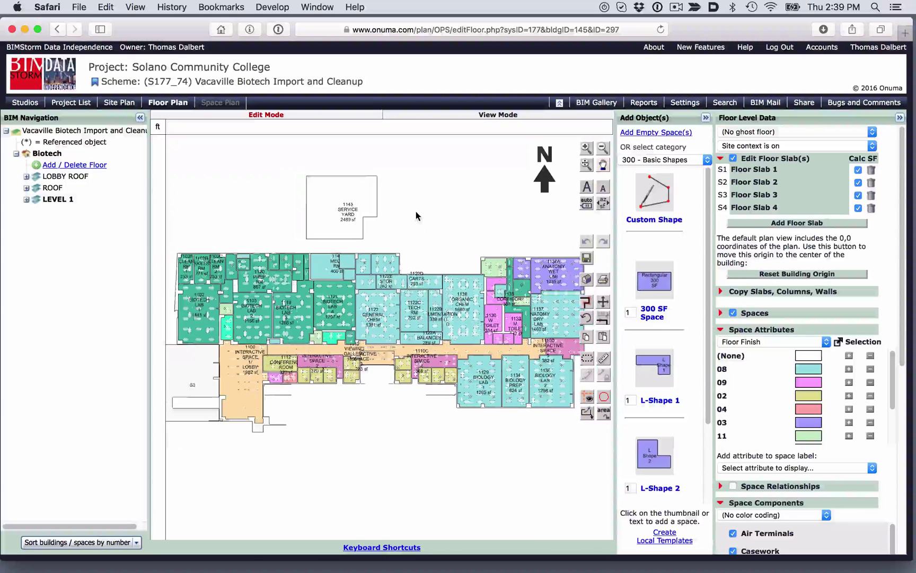